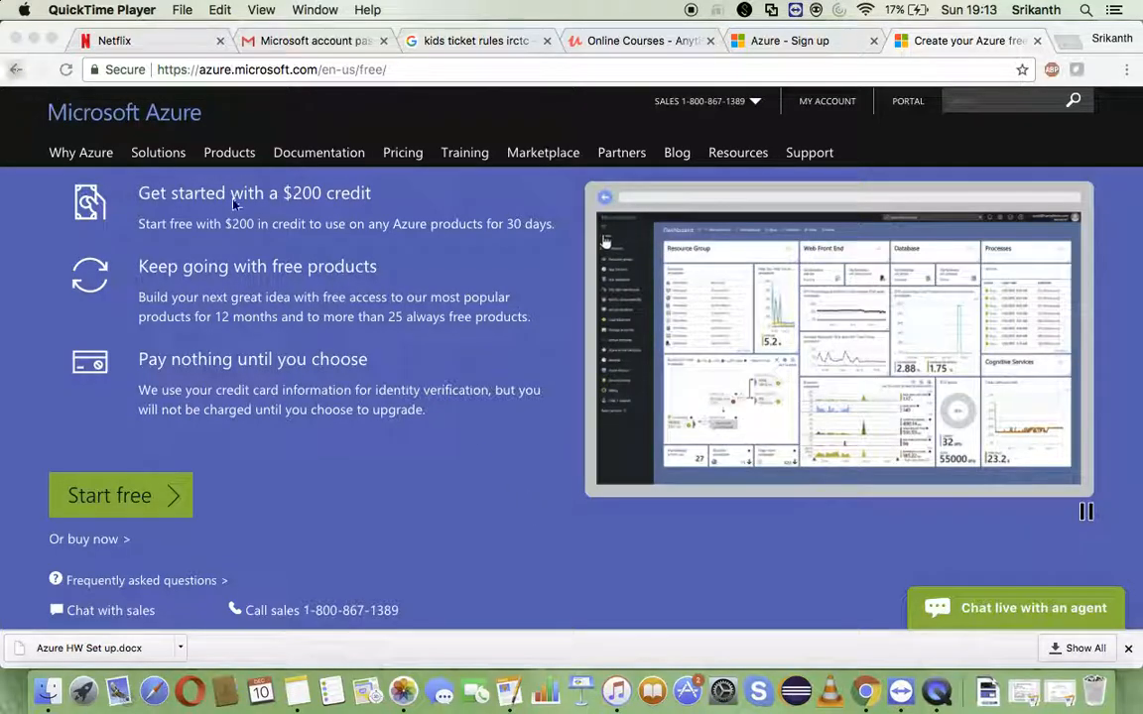
- Return to the Azure home page, open the free account offer and review its details
{"action": "left_click", "coordinate": [16, 69]}
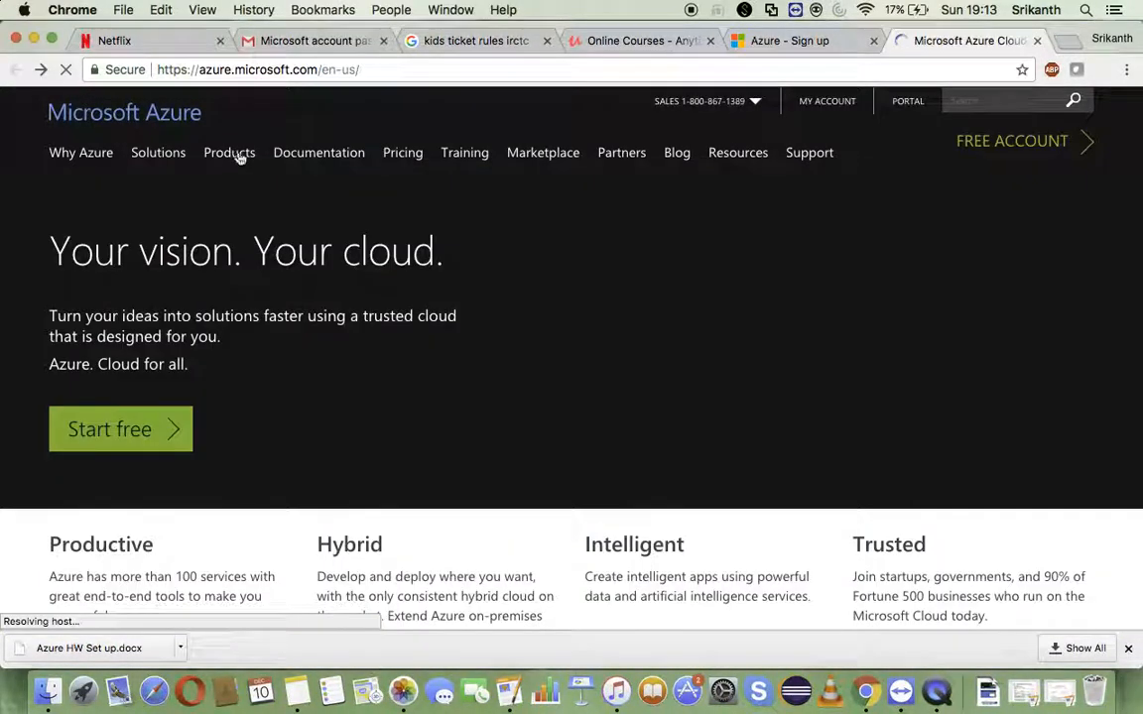
{"action": "left_click", "coordinate": [523, 71]}
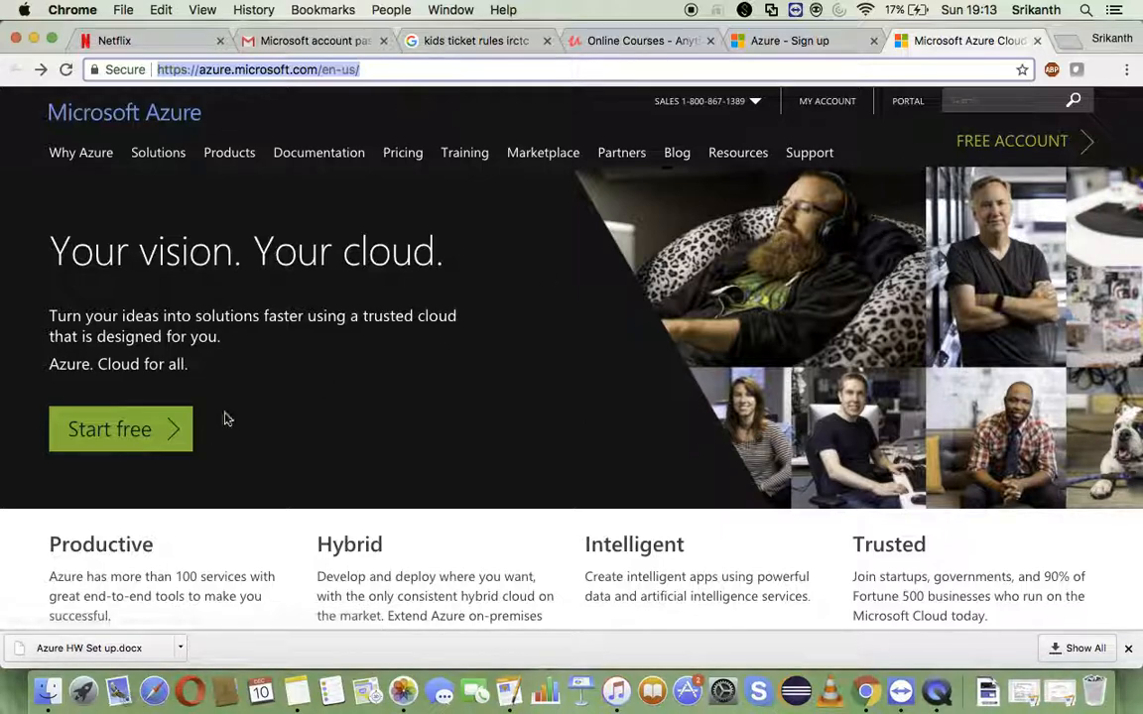
{"action": "left_click", "coordinate": [1000, 155]}
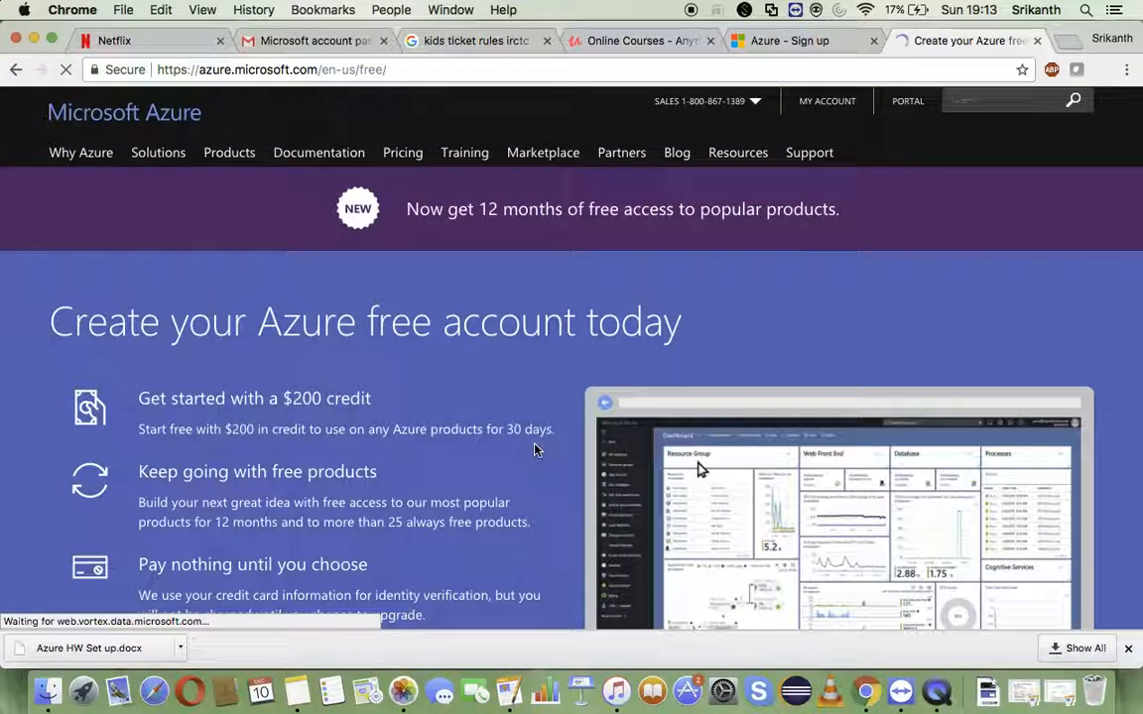
{"action": "scroll", "coordinate": [698, 470], "scroll_direction": "down", "scroll_amount": 5}
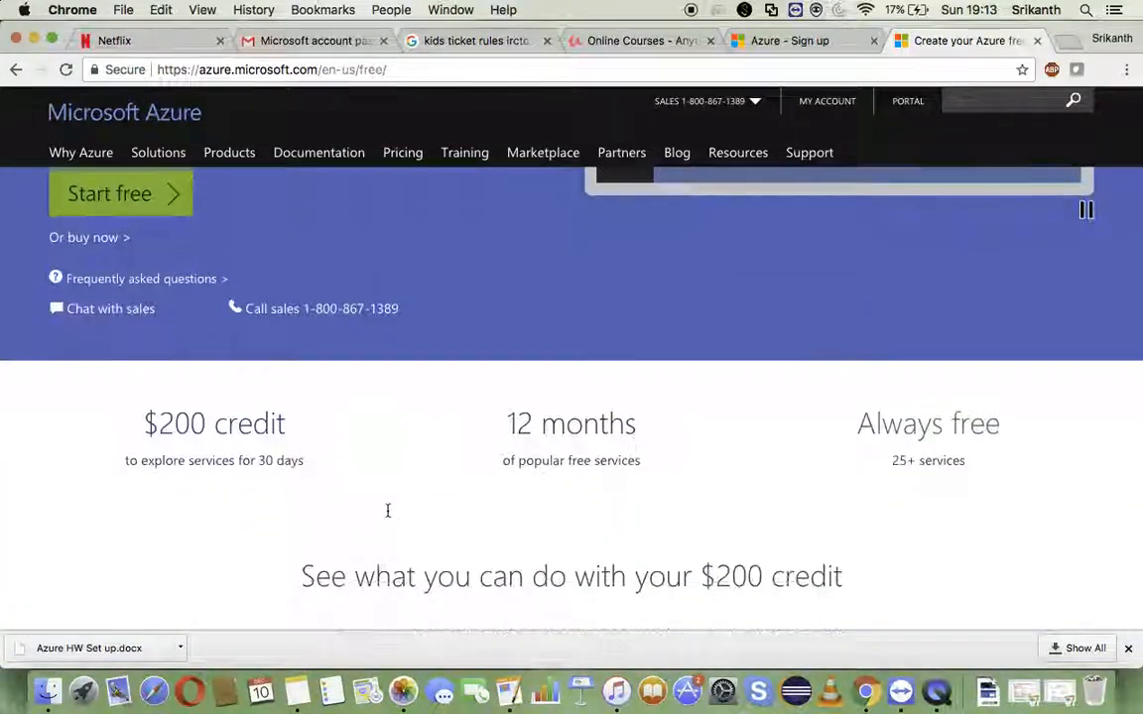
{"action": "scroll", "coordinate": [388, 510], "scroll_direction": "up", "scroll_amount": 3}
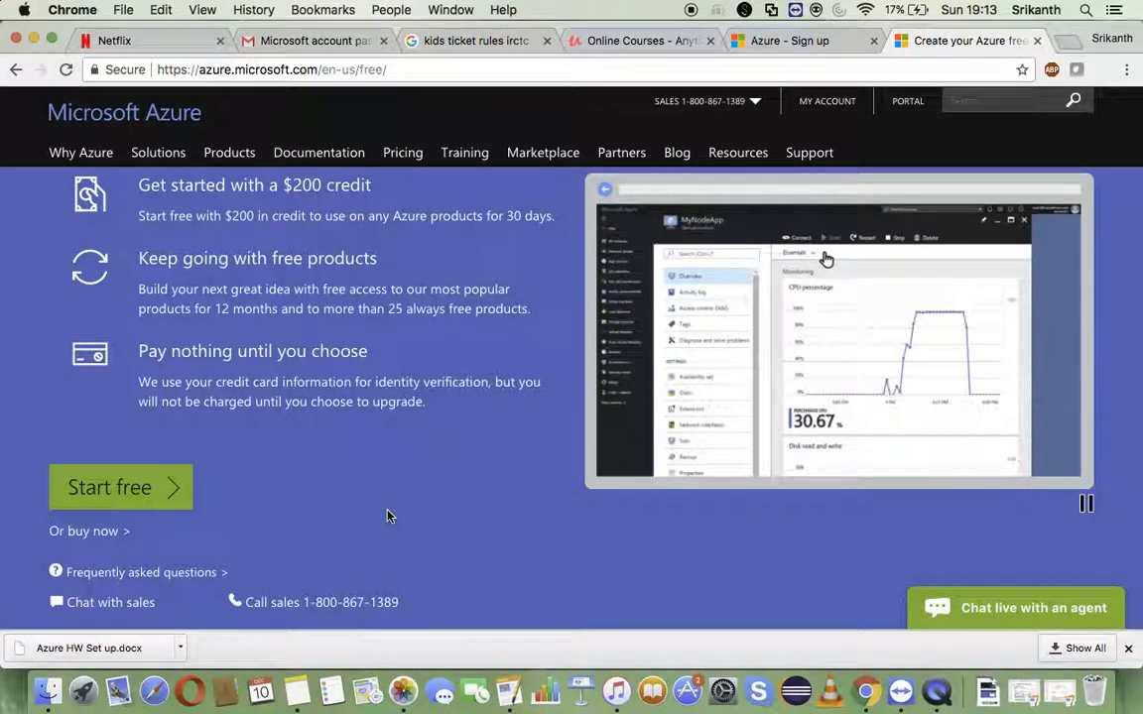
- Start the free account sign-up, keep the existing payment method for identity verification and accept the agreement to sign up
{"action": "left_click", "coordinate": [120, 491]}
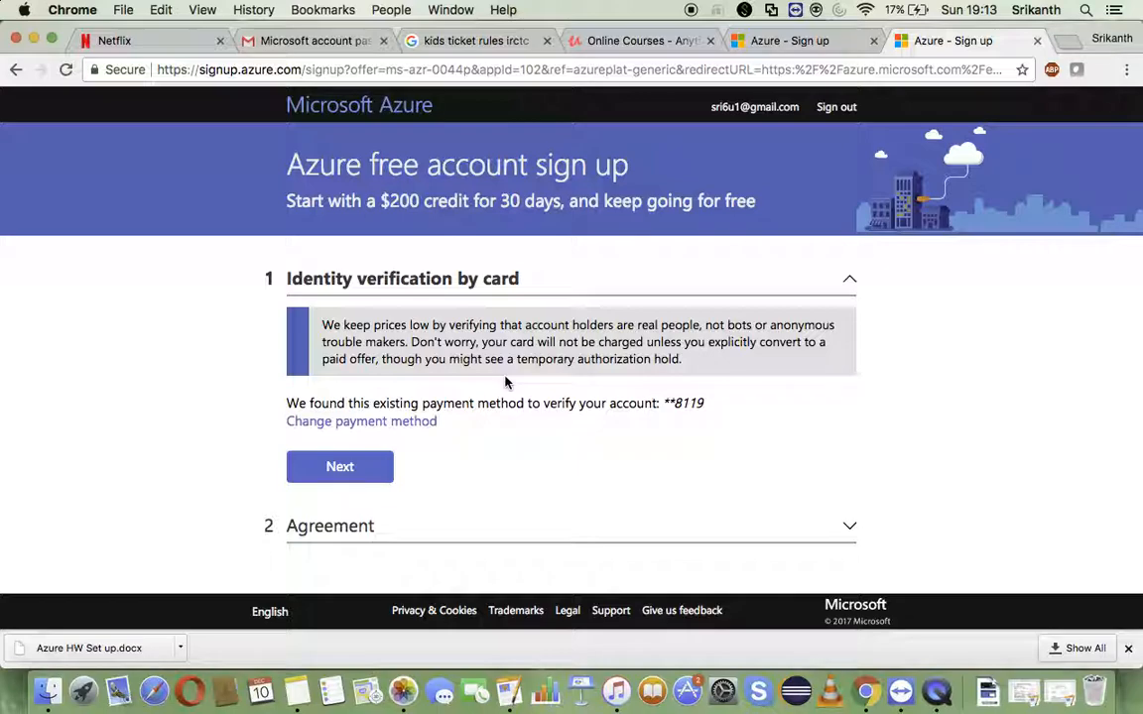
{"action": "left_click", "coordinate": [377, 467]}
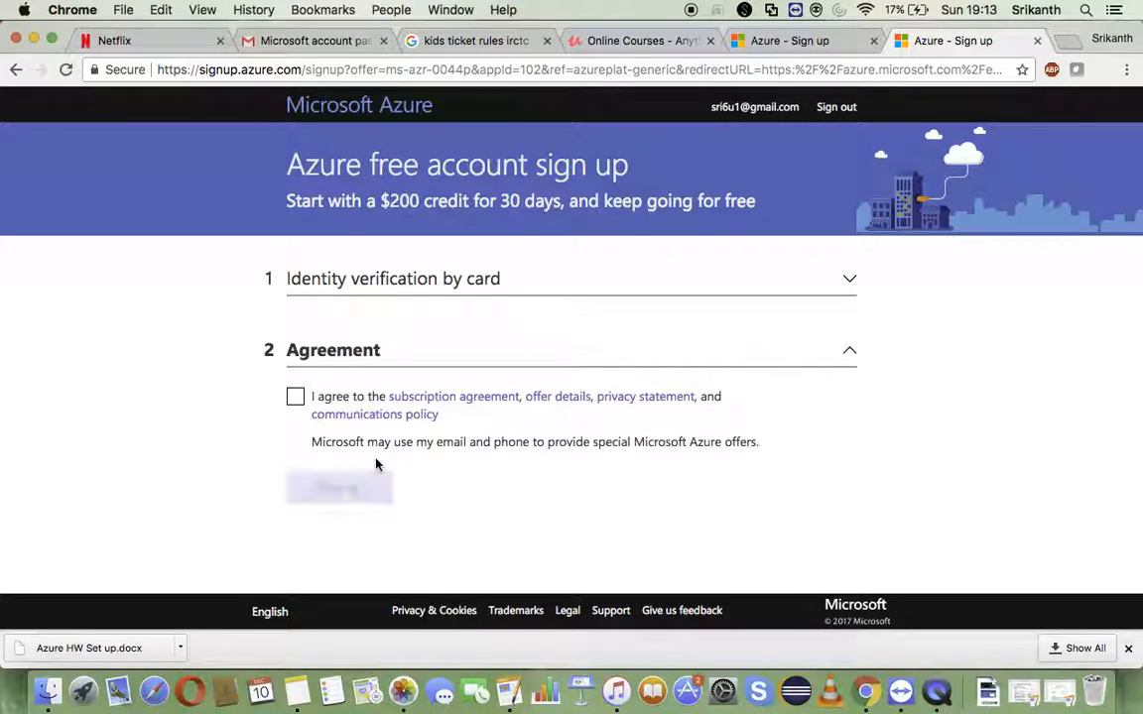
{"action": "left_click", "coordinate": [293, 400]}
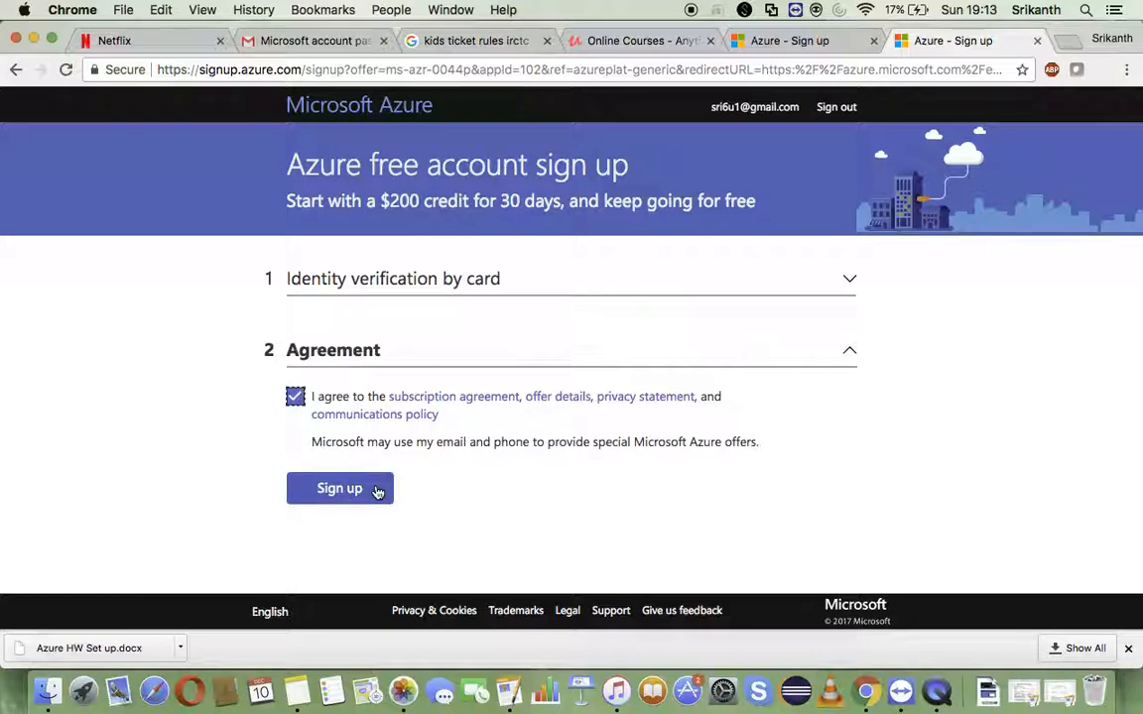
{"action": "left_click", "coordinate": [377, 489]}
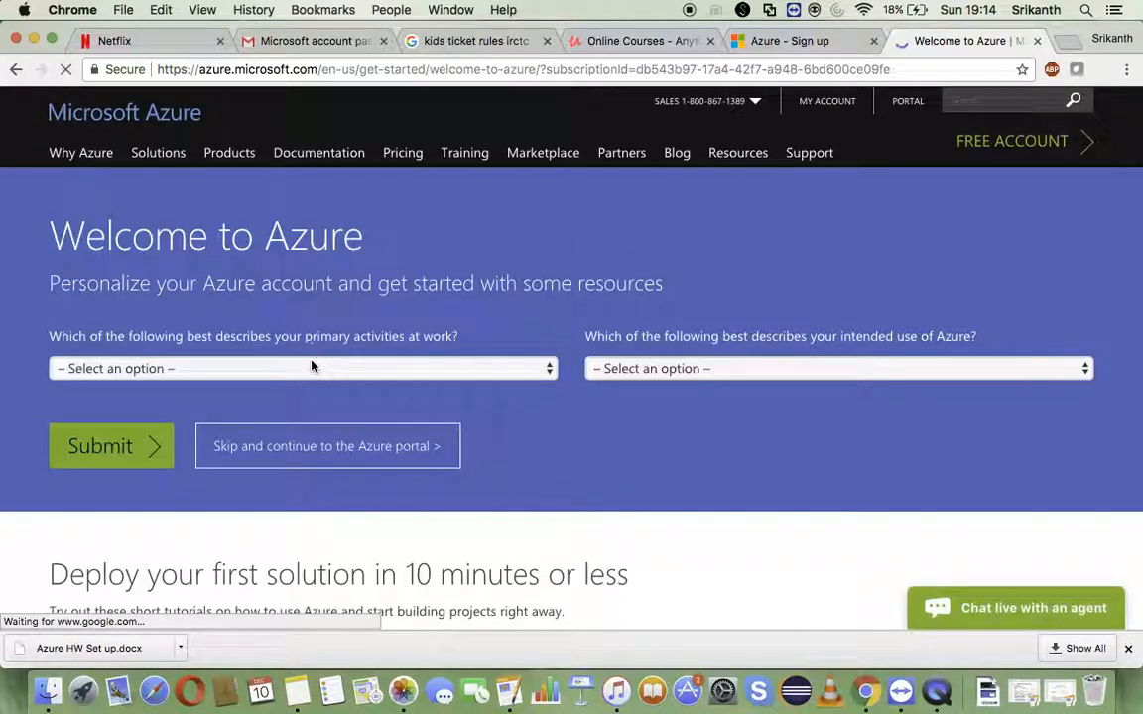
- Submit the welcome survey with writing code or managing a coding team as work activity and personal education as intended use
{"action": "left_click", "coordinate": [448, 369]}
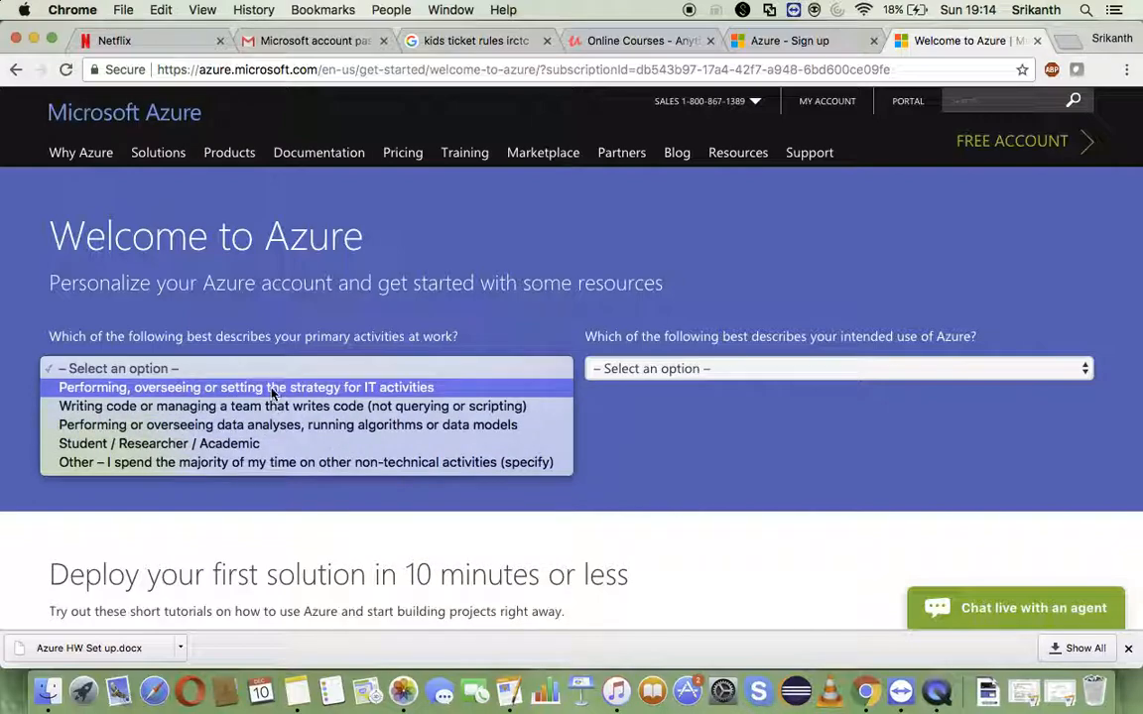
{"action": "left_click", "coordinate": [343, 406]}
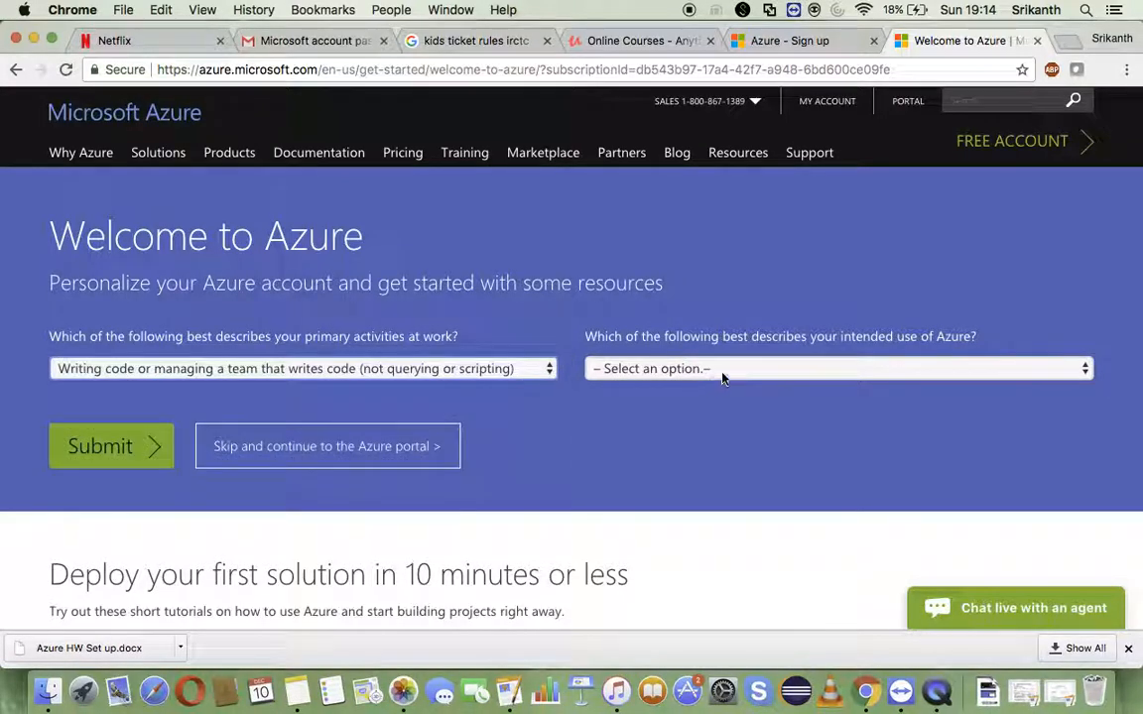
{"action": "left_click", "coordinate": [749, 370]}
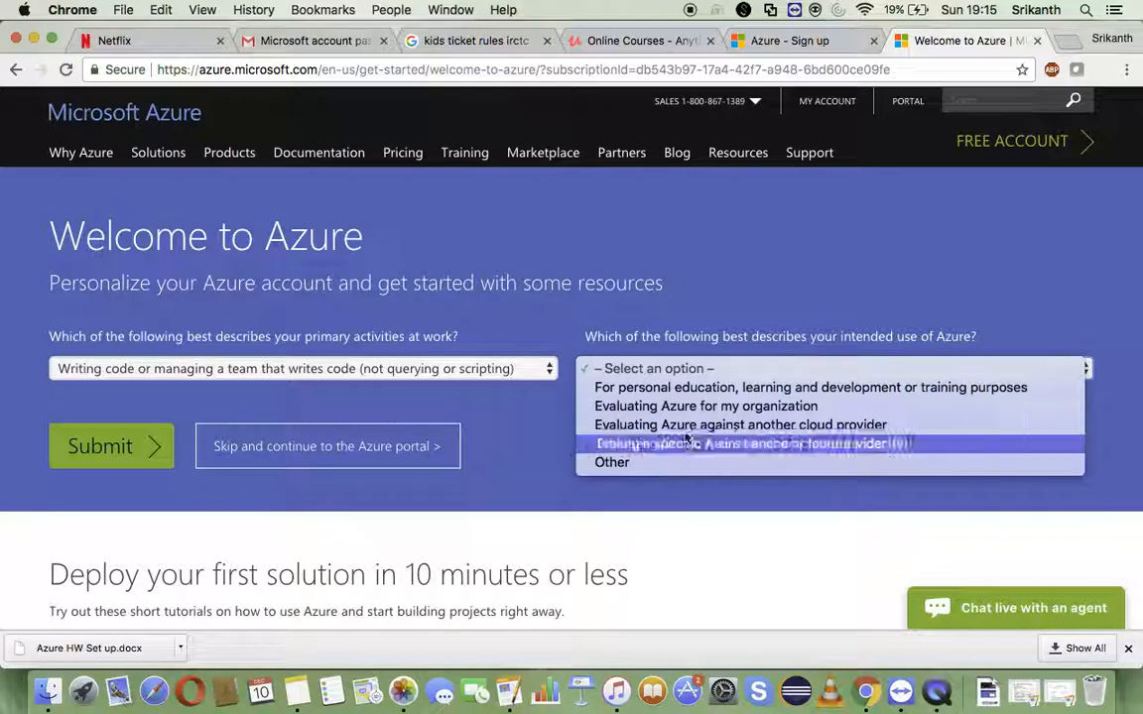
{"action": "left_click", "coordinate": [725, 390]}
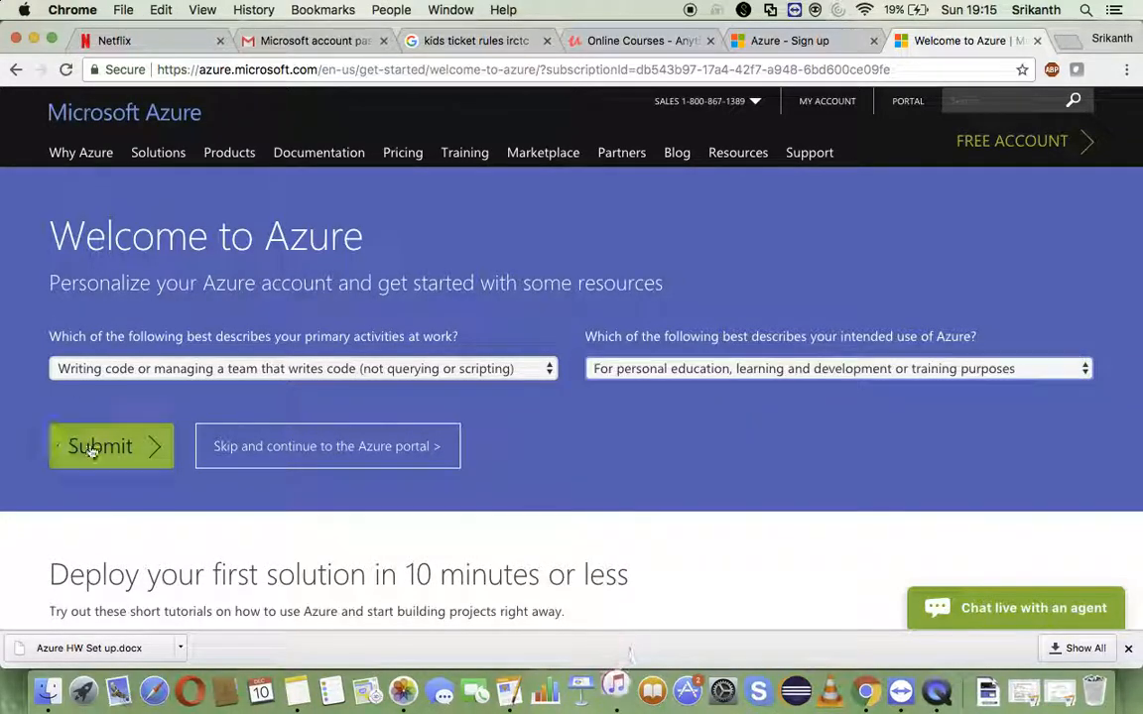
{"action": "left_click", "coordinate": [149, 448]}
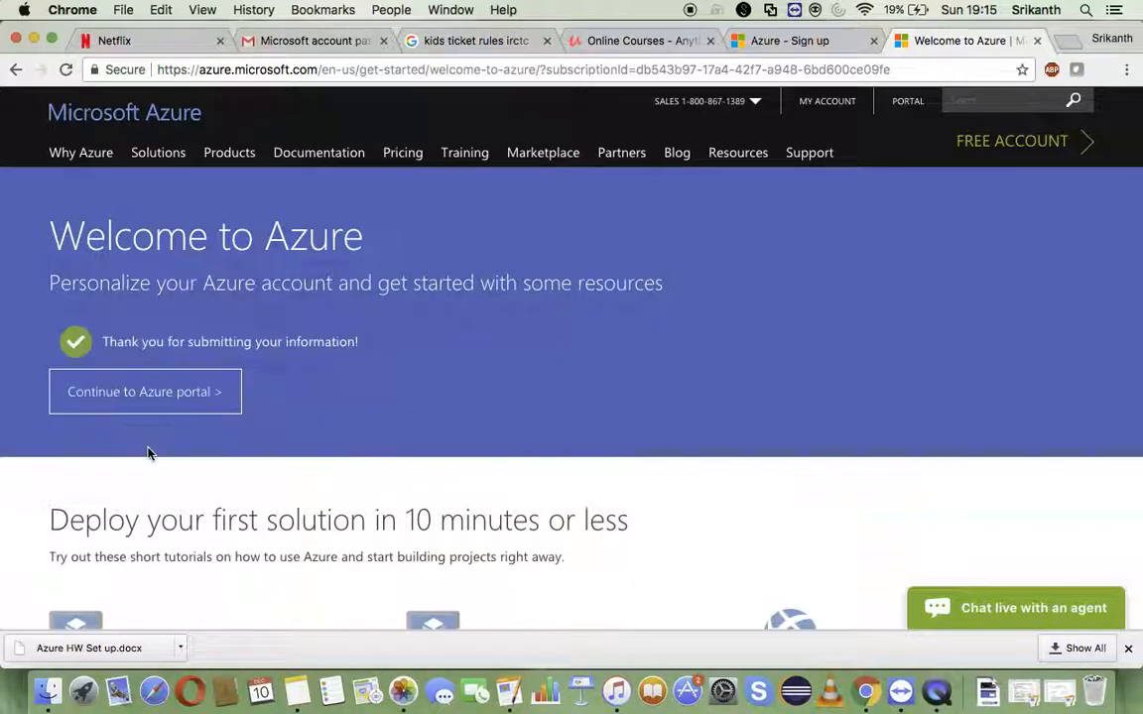
- Continue to the Azure portal and open the Marketplace from the dashboard
{"action": "left_click", "coordinate": [196, 399]}
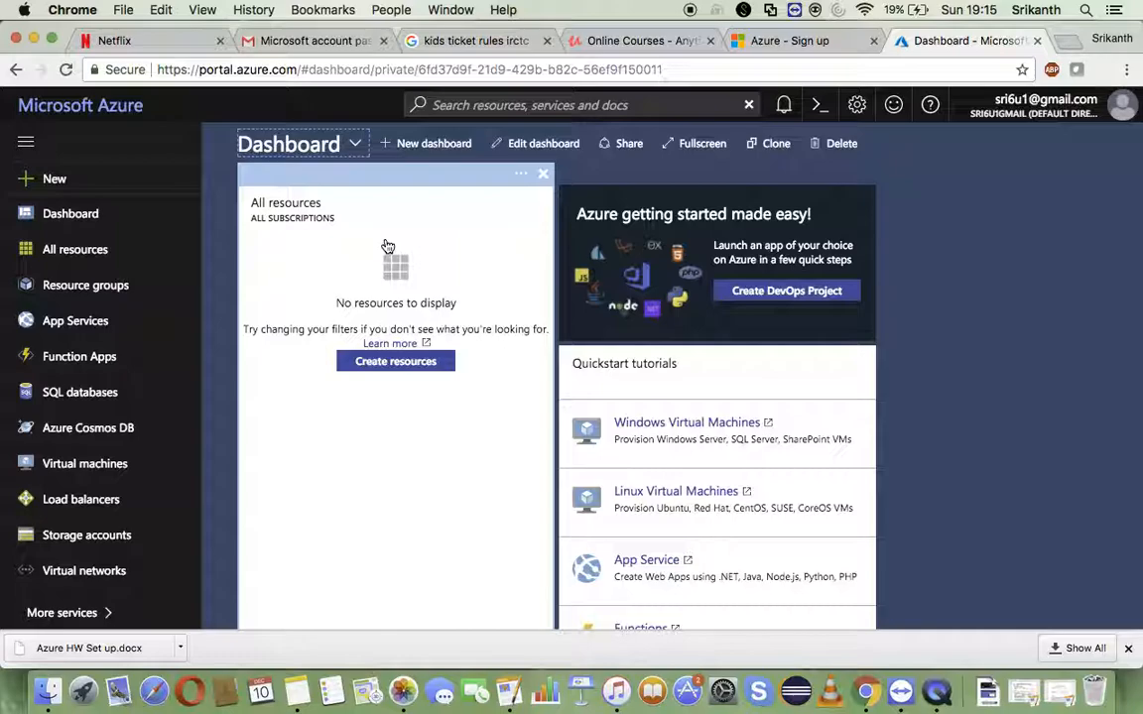
{"action": "scroll", "coordinate": [435, 477], "scroll_direction": "down", "scroll_amount": 3}
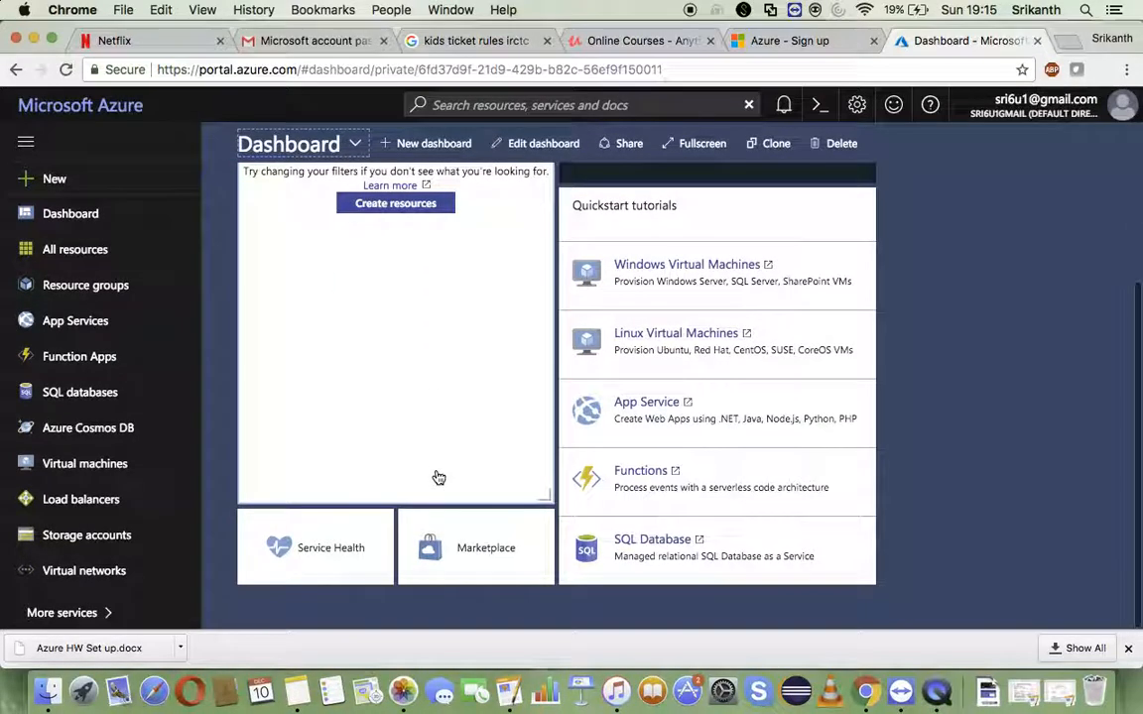
{"action": "left_click", "coordinate": [477, 553]}
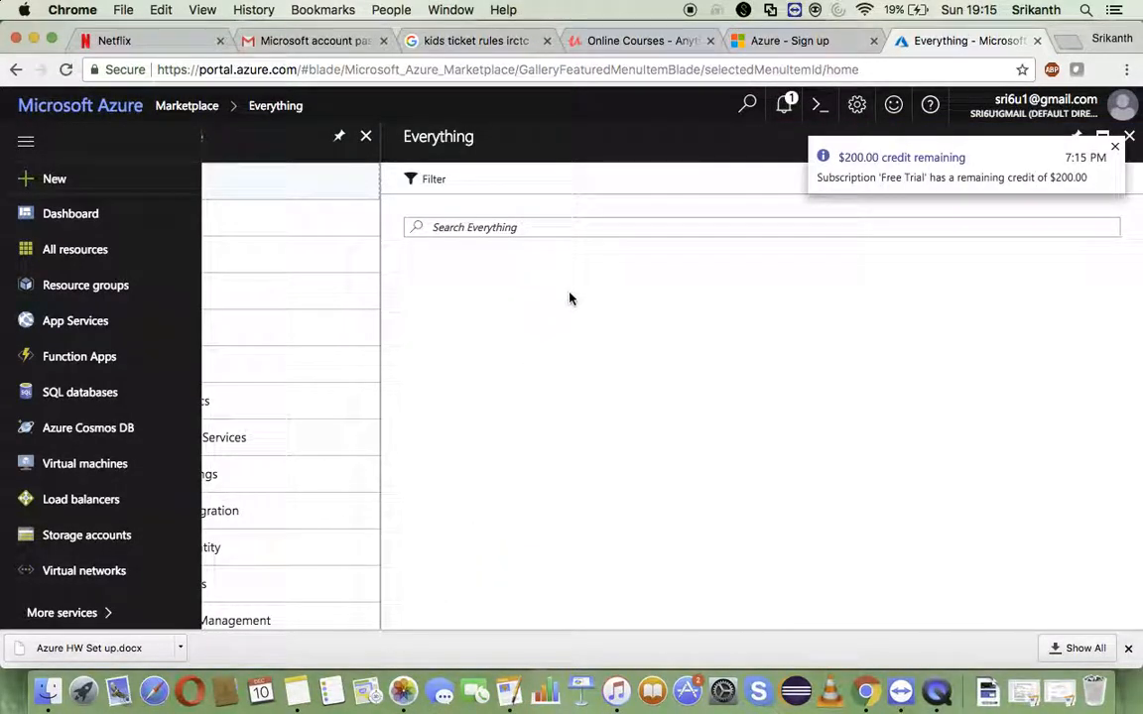
- Look through the featured Marketplace offerings in the new, web, development and management categories
{"action": "scroll", "coordinate": [614, 363], "scroll_direction": "down", "scroll_amount": 5}
{"action": "scroll", "coordinate": [653, 506], "scroll_direction": "up", "scroll_amount": 4}
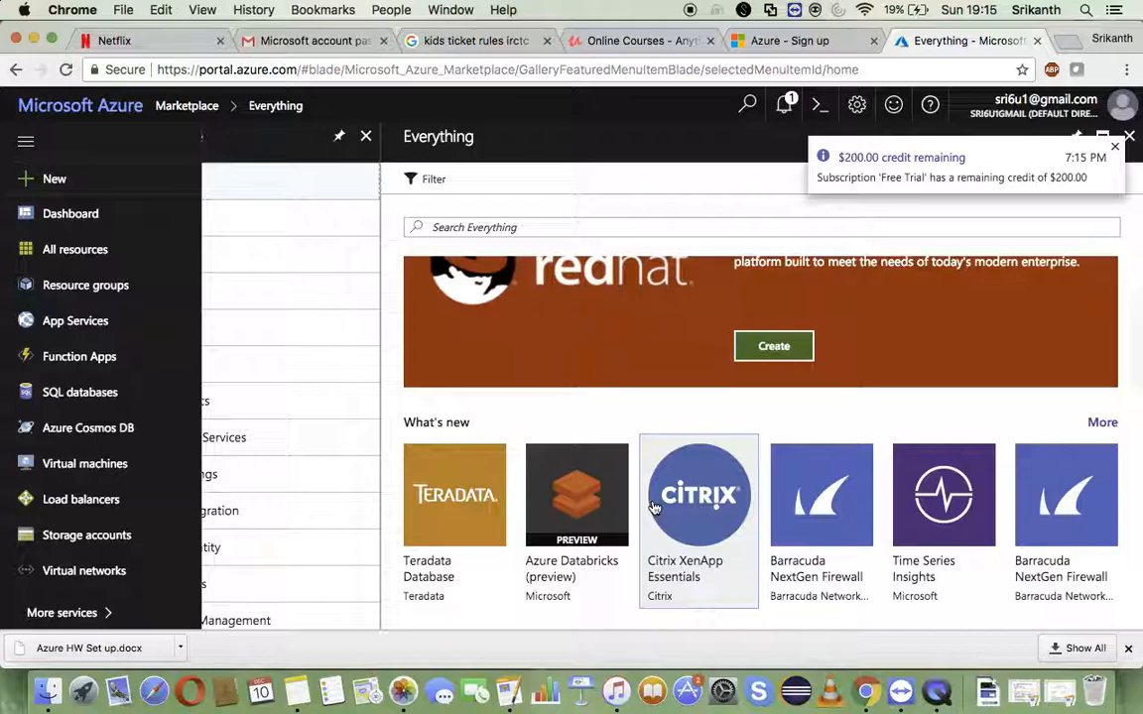
{"action": "scroll", "coordinate": [653, 506], "scroll_direction": "down", "scroll_amount": 2}
{"action": "scroll", "coordinate": [653, 506], "scroll_direction": "down", "scroll_amount": 10}
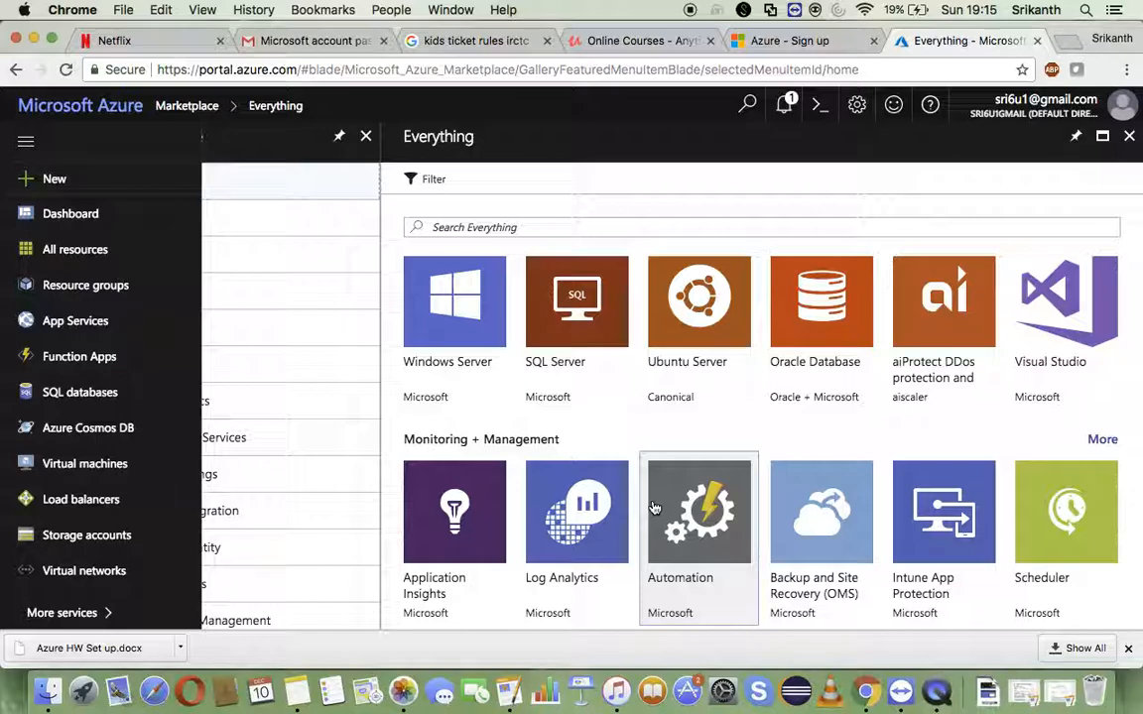
{"action": "scroll", "coordinate": [654, 508], "scroll_direction": "up", "scroll_amount": 8}
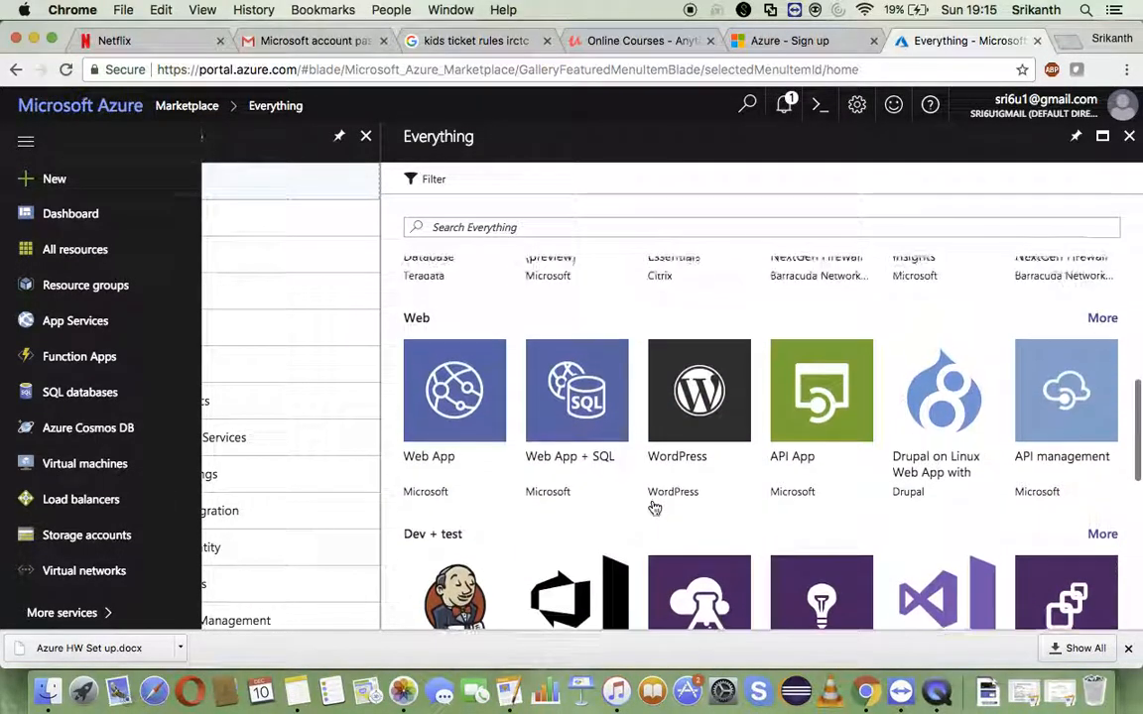
{"action": "scroll", "coordinate": [652, 509], "scroll_direction": "up", "scroll_amount": 5}
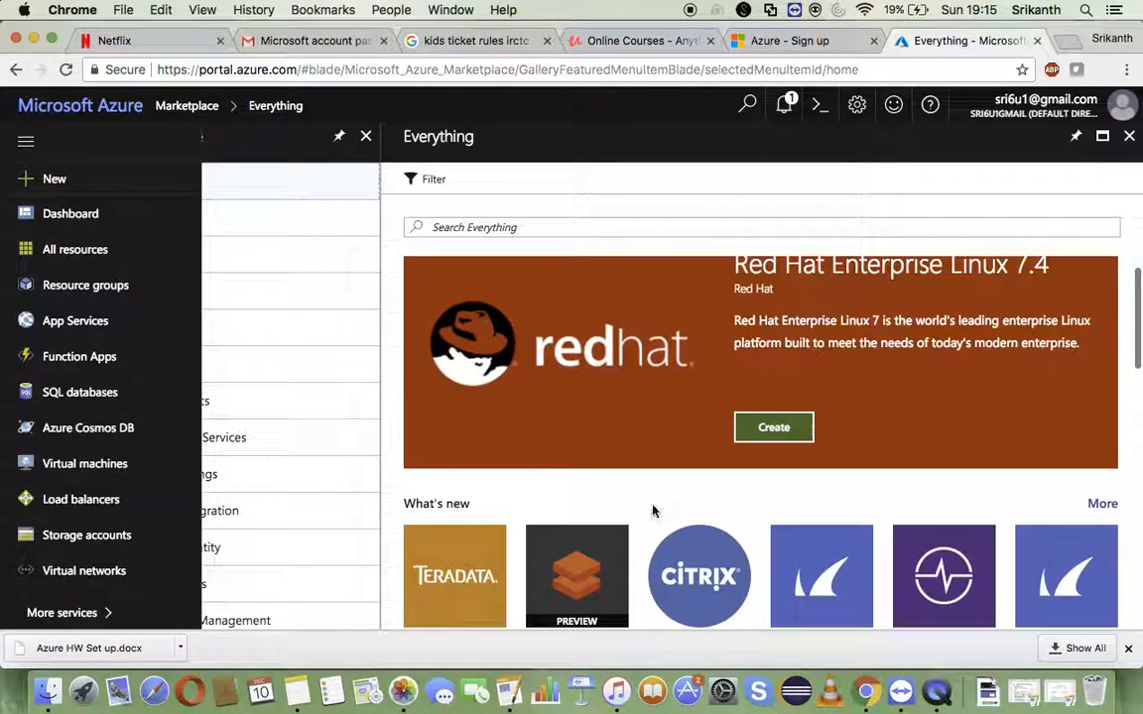
{"action": "scroll", "coordinate": [653, 511], "scroll_direction": "up", "scroll_amount": 1}
- Search the Marketplace for "horton" and open the Hortonworks Sandbox with HDP 2.5 offering
{"action": "left_click", "coordinate": [552, 226]}
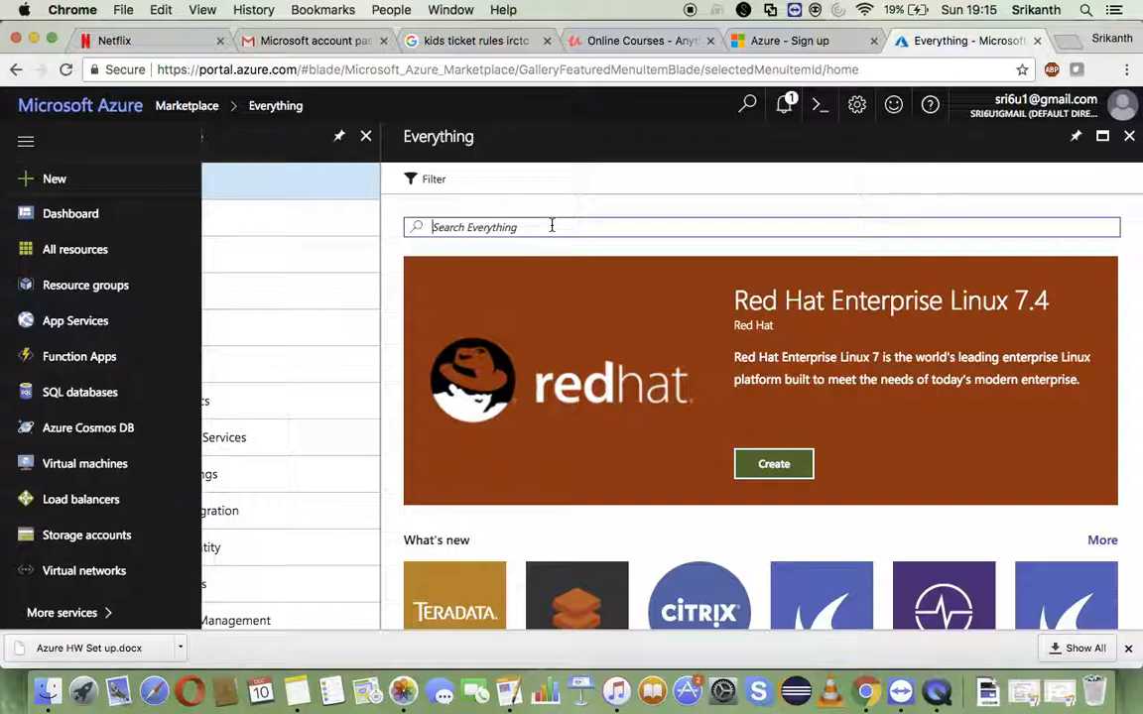
{"action": "type", "text": "h"}
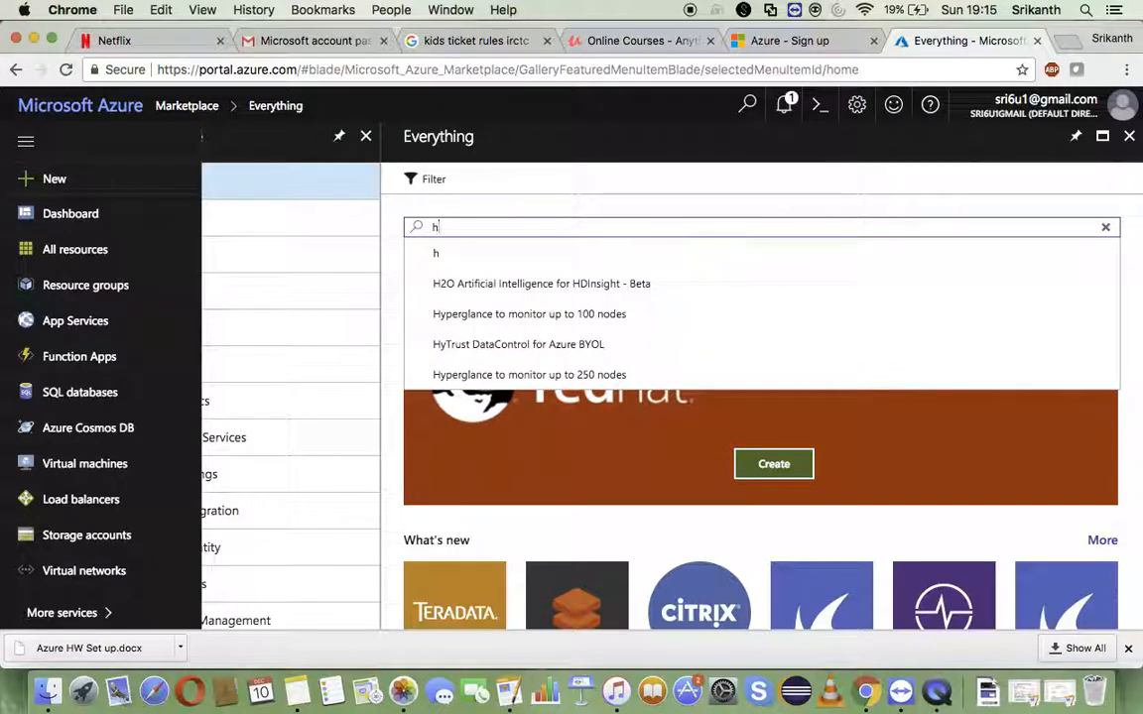
{"action": "type", "text": "orton"}
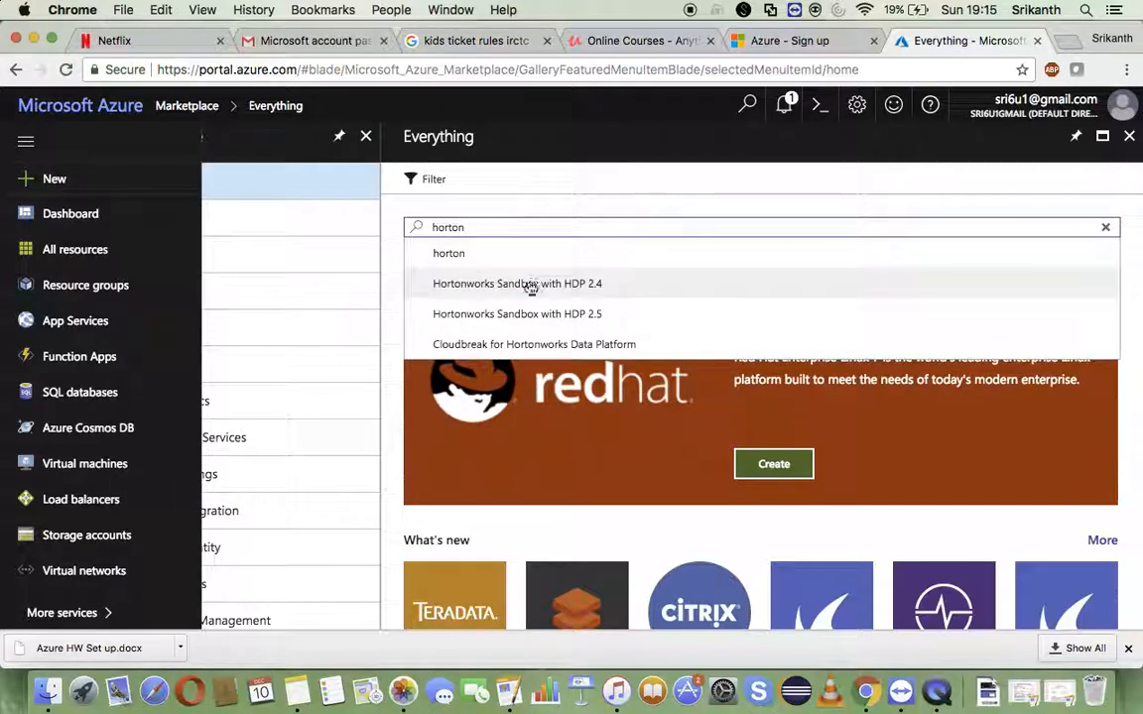
{"action": "left_click", "coordinate": [496, 315]}
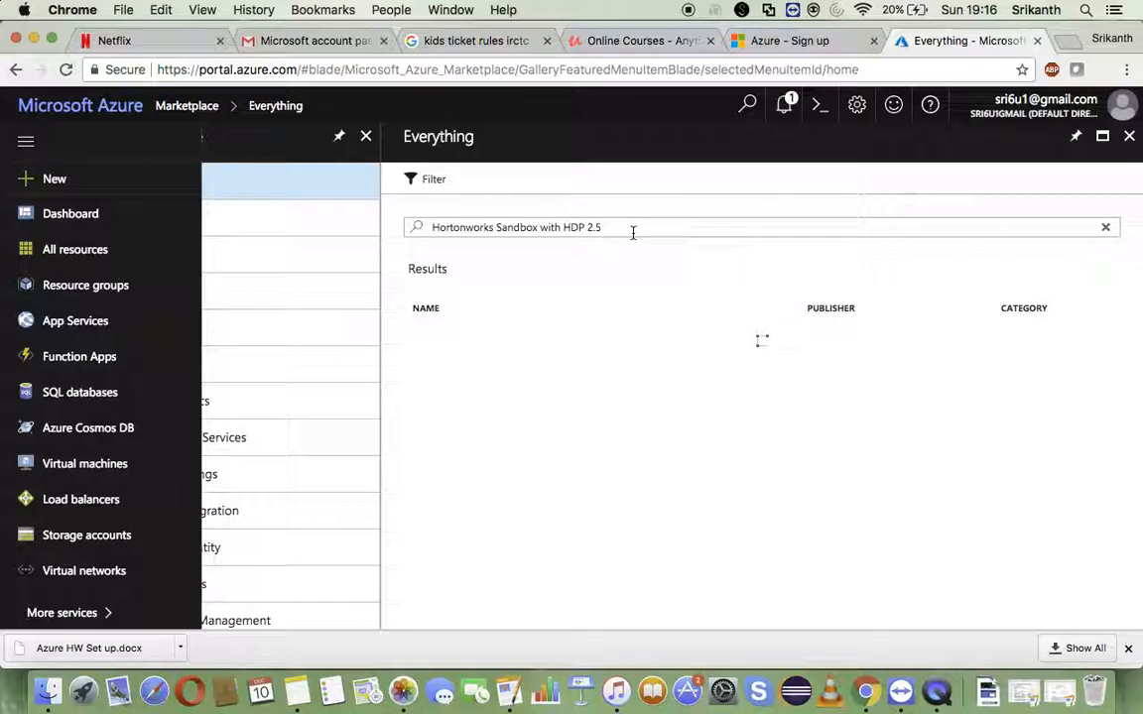
{"action": "left_click", "coordinate": [524, 354]}
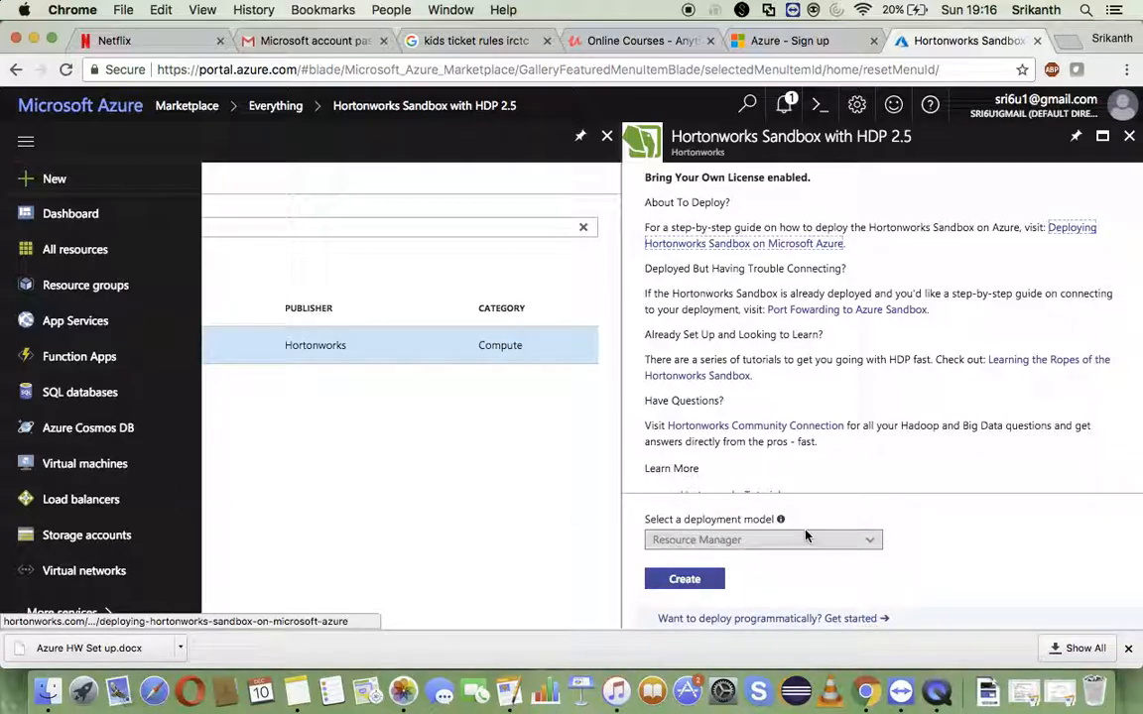
- Review the Hortonworks Sandbox with HDP 2.5 description, start creating the virtual machine and fill in its name
{"action": "scroll", "coordinate": [891, 494], "scroll_direction": "down", "scroll_amount": 3}
{"action": "scroll", "coordinate": [489, 427], "scroll_direction": "left", "scroll_amount": 5}
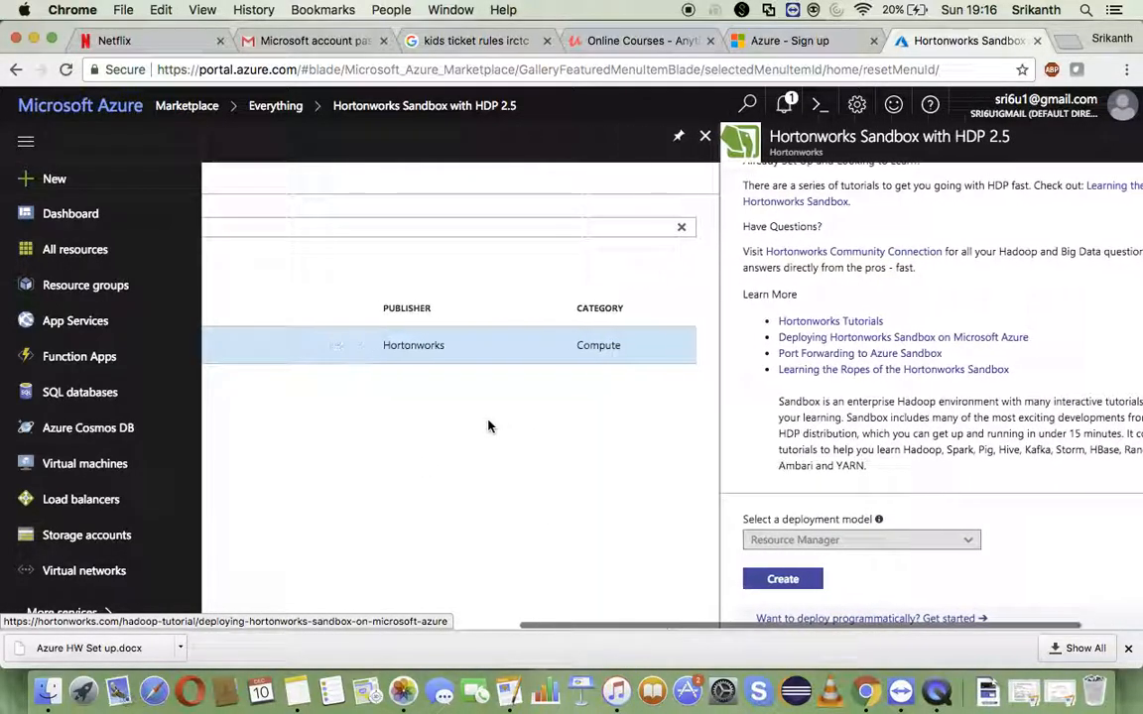
{"action": "scroll", "coordinate": [487, 426], "scroll_direction": "left", "scroll_amount": 5}
{"action": "scroll", "coordinate": [487, 425], "scroll_direction": "right", "scroll_amount": 8}
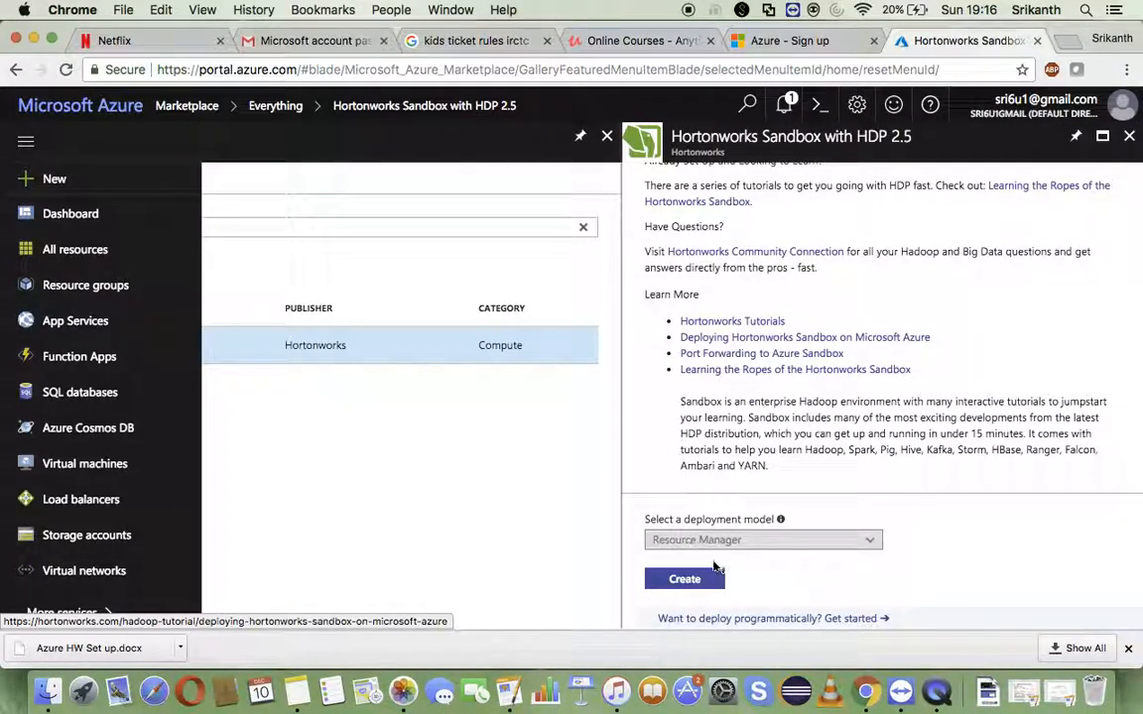
{"action": "left_click", "coordinate": [683, 579]}
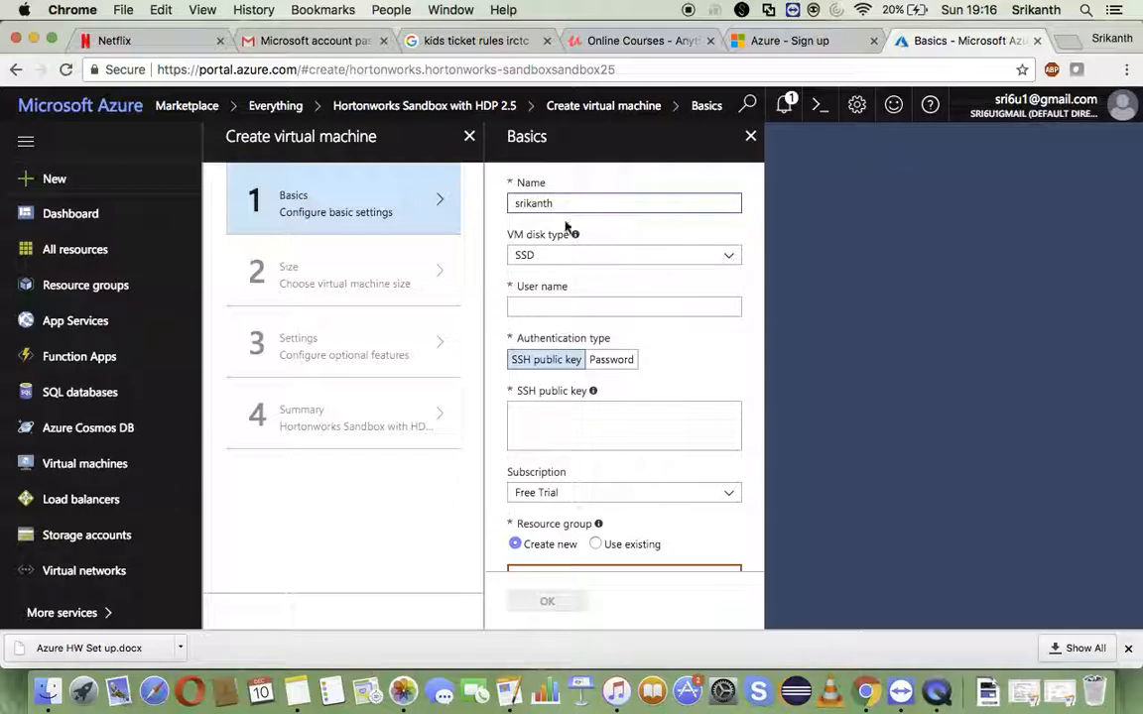
- Enter the virtual machine's user name and set the authentication type to Password
{"action": "left_click", "coordinate": [585, 305]}
{"action": "type", "text": "srika"}
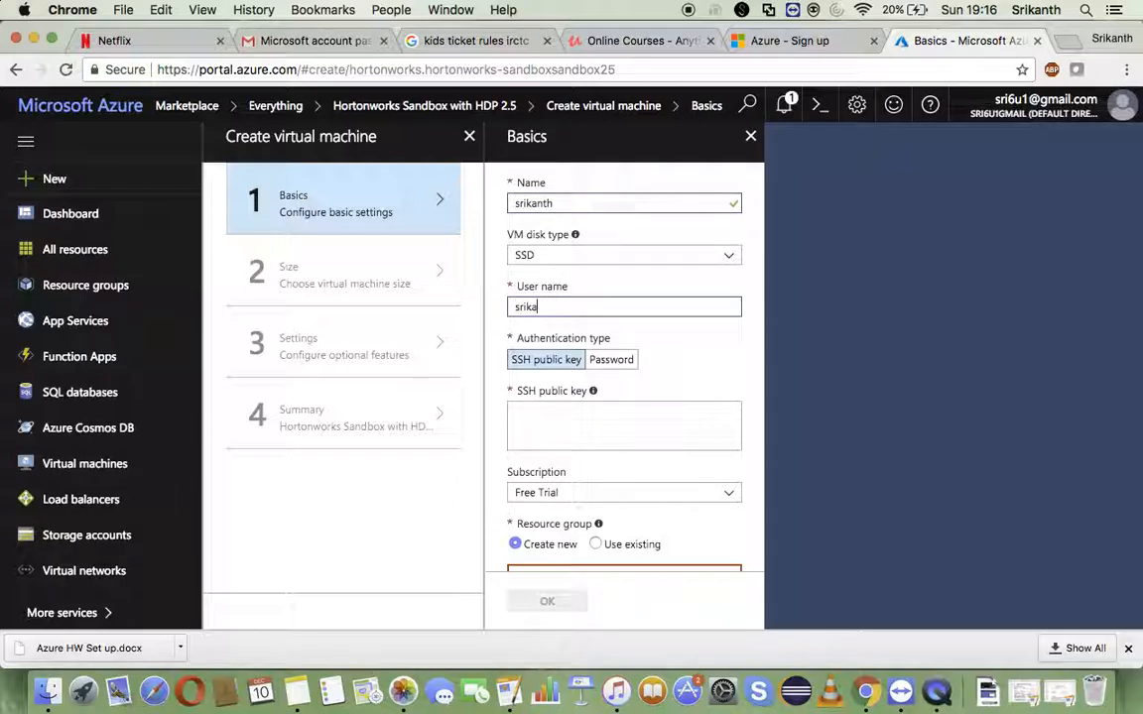
{"action": "left_click", "coordinate": [553, 415]}
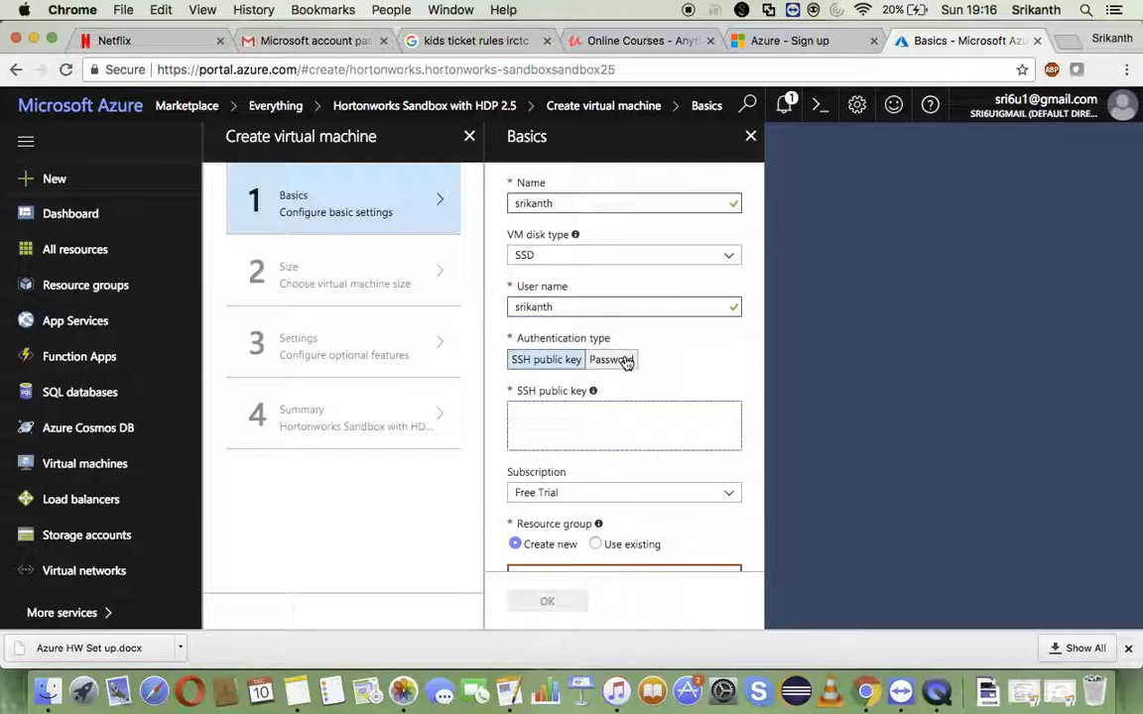
{"action": "left_click", "coordinate": [623, 359]}
- Enter the virtual machine's account password and repeat it as confirmation
{"action": "left_click", "coordinate": [570, 413]}
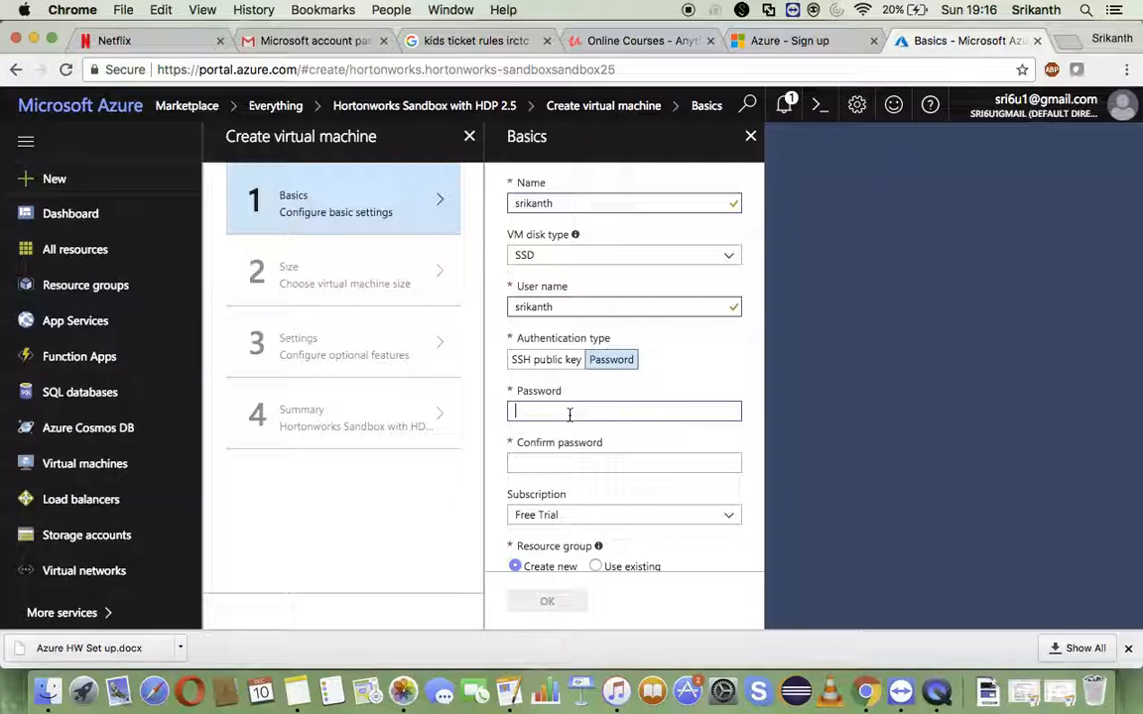
{"action": "type", "text": "•••••••"}
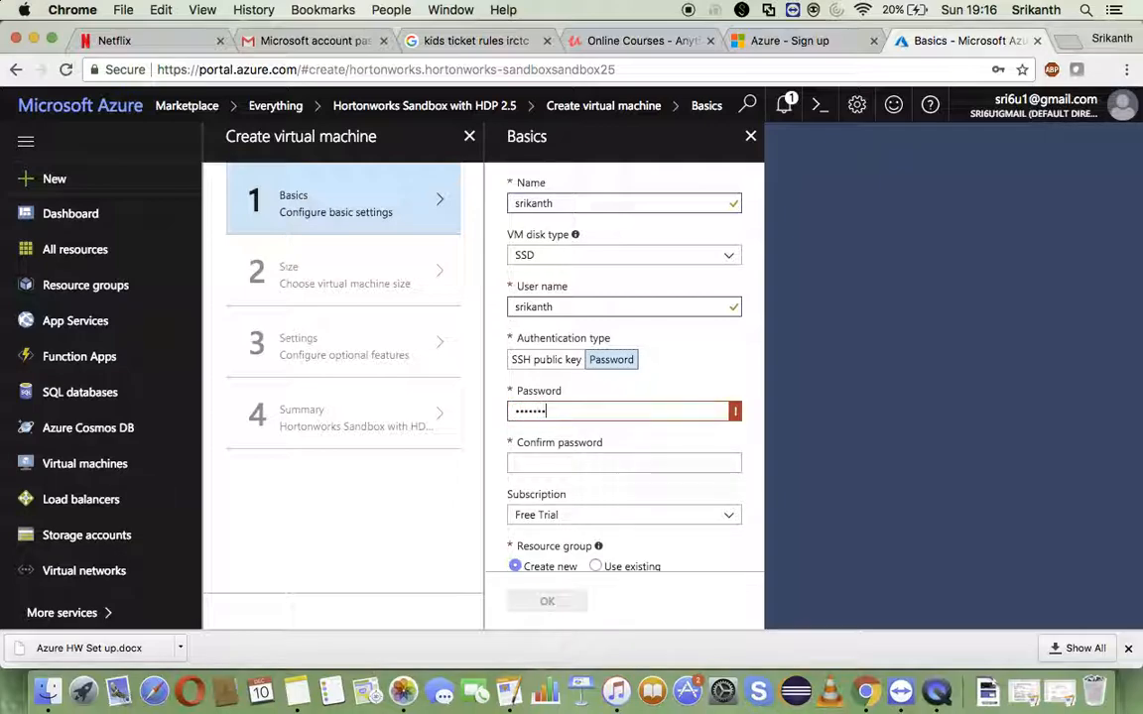
{"action": "key", "text": "Tab"}
{"action": "type", "text": "••••"}
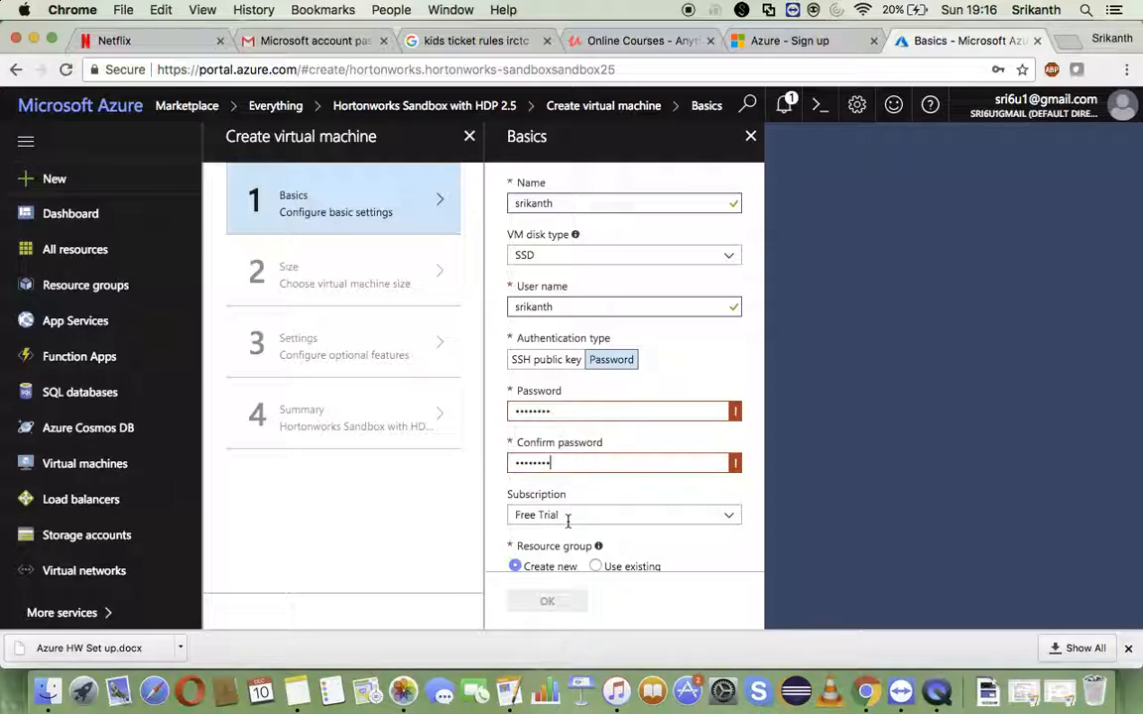
- Name the new resource group "myaccount" in the virtual machine's basic settings
{"action": "scroll", "coordinate": [681, 551], "scroll_direction": "down", "scroll_amount": 3}
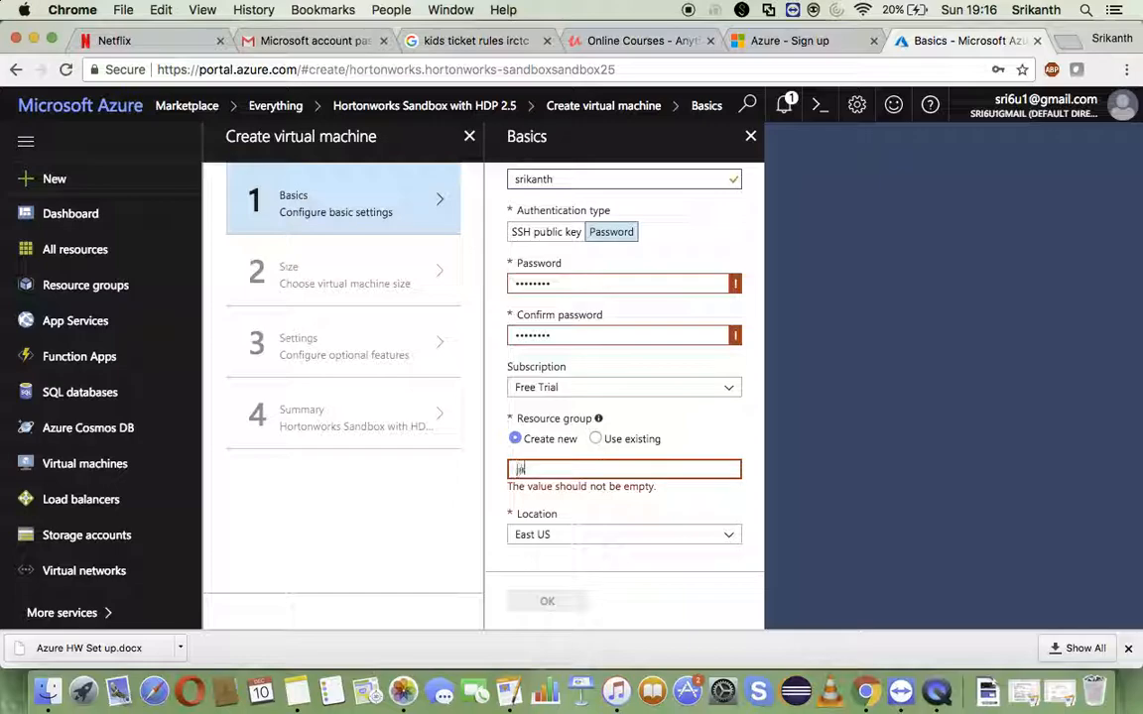
{"action": "type", "text": "a"}
{"action": "mouse_move", "coordinate": [601, 420]}
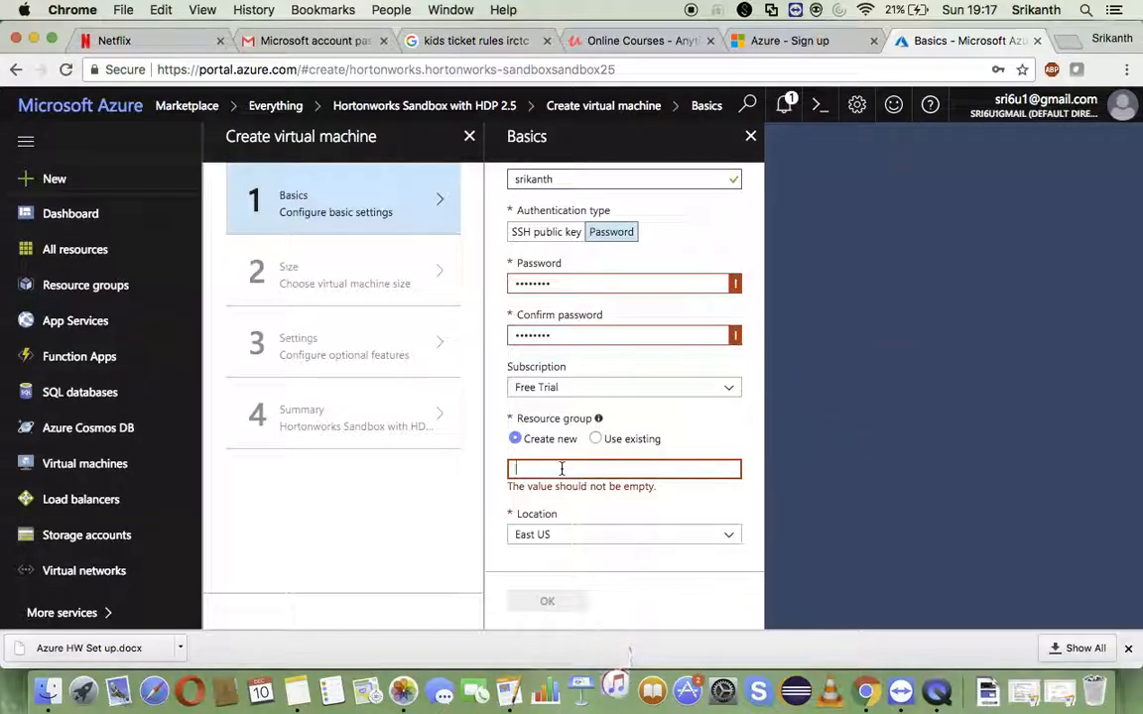
{"action": "type", "text": "y"}
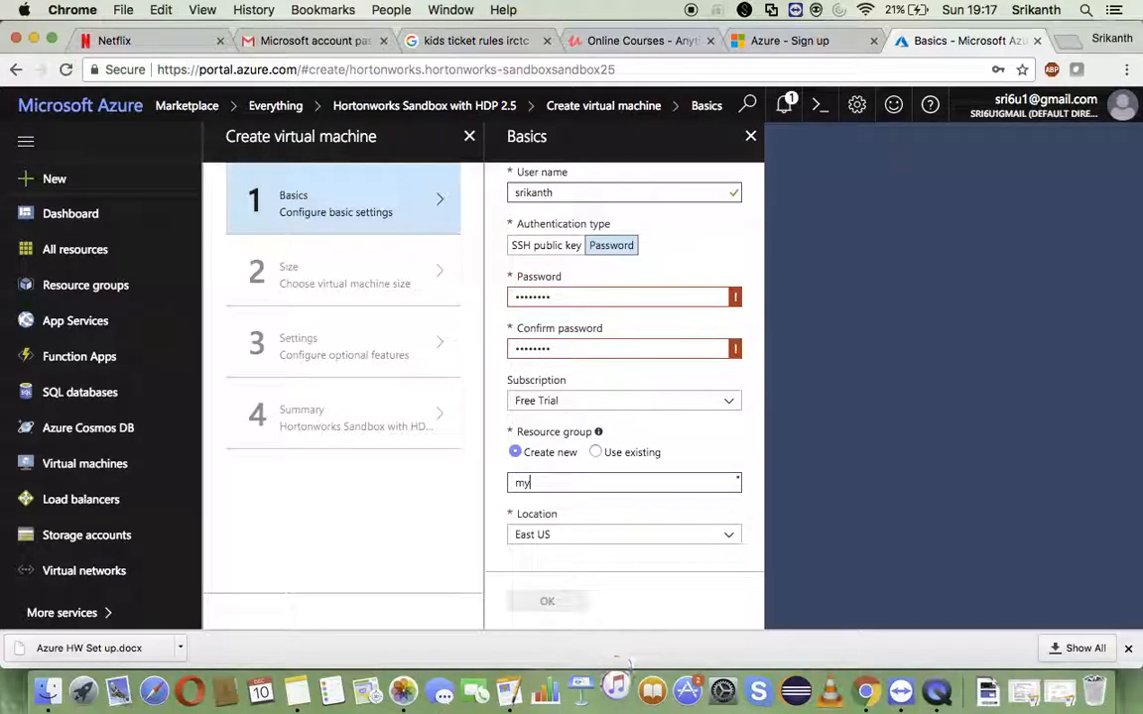
{"action": "type", "text": "pro"}
{"action": "key", "text": "BackSpace"}
{"action": "key", "text": "BackSpace"}
{"action": "key", "text": "BackSpace"}
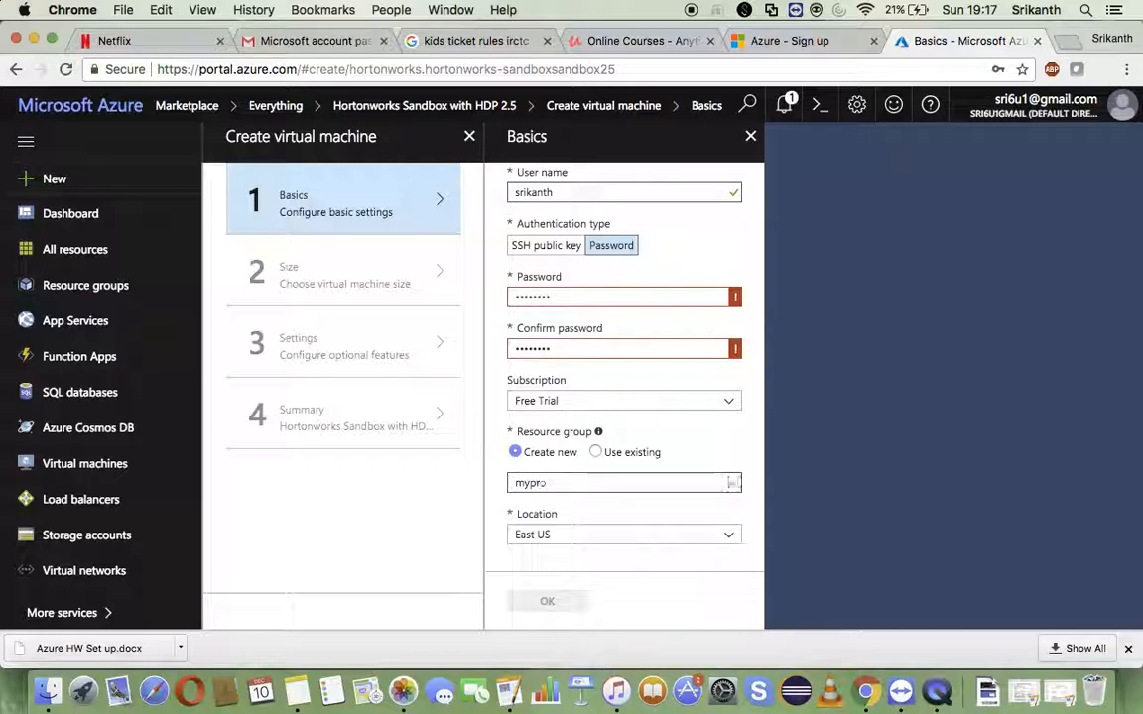
{"action": "type", "text": "account"}
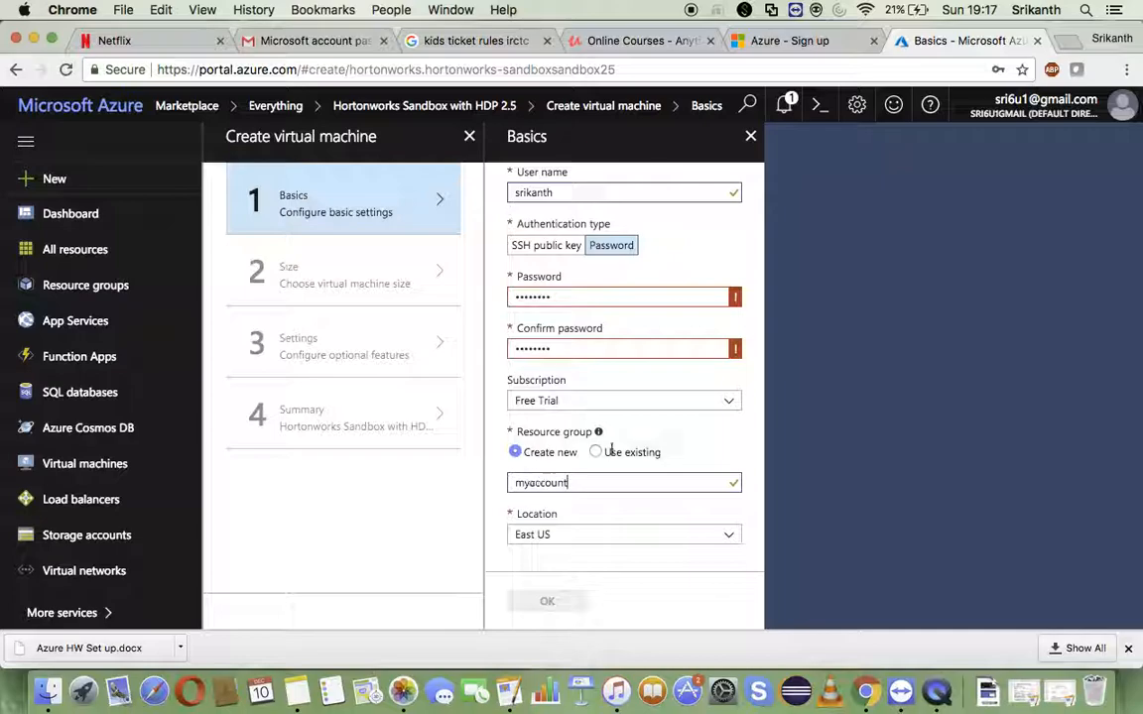
- Re-enter a different account password for the virtual machine and repeat it in the confirmation field
{"action": "double_click", "coordinate": [558, 297]}
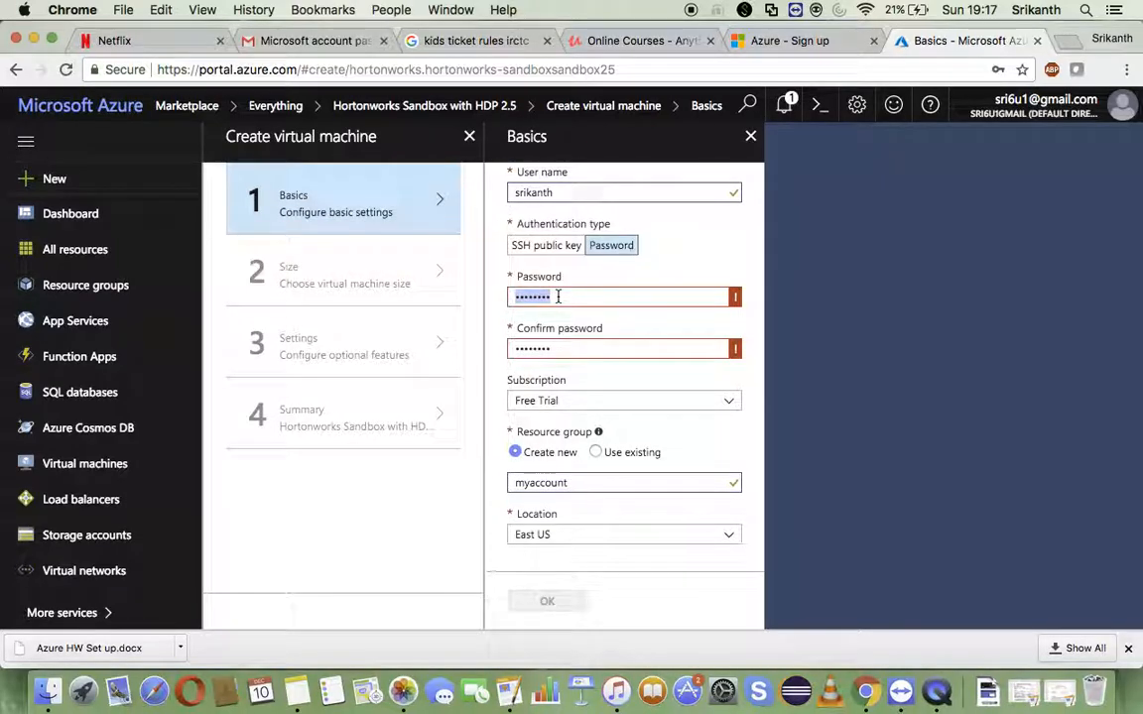
{"action": "type", "text": "*****"}
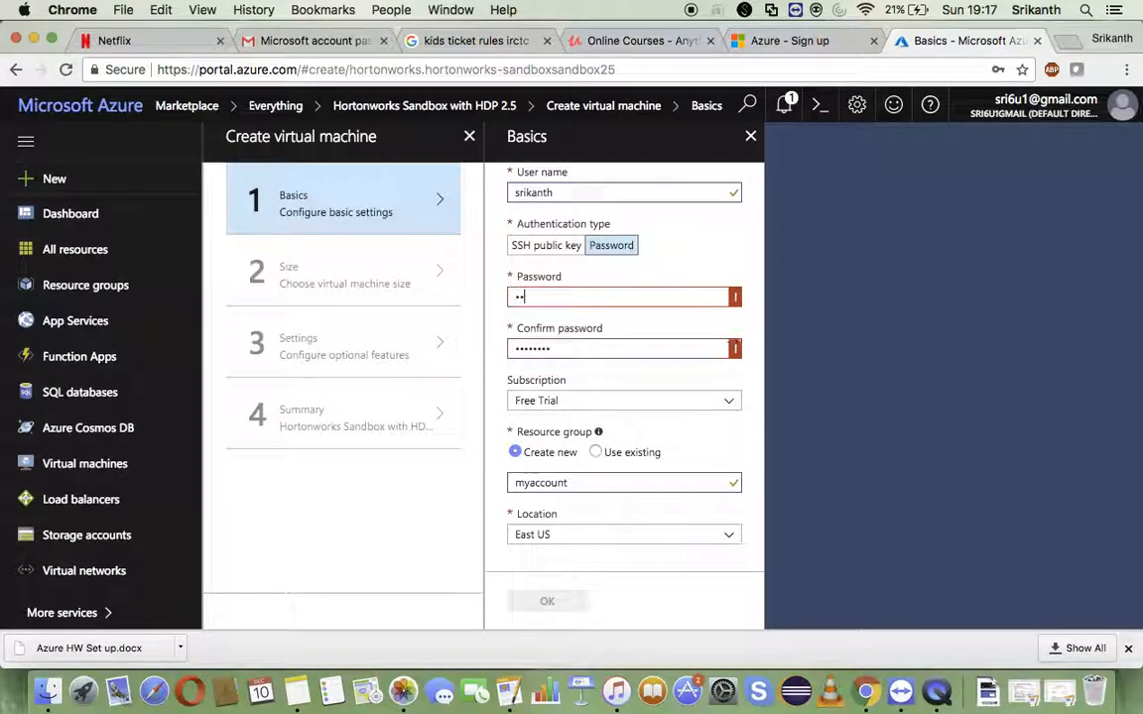
{"action": "type", "text": "*"}
{"action": "key", "text": "Tab"}
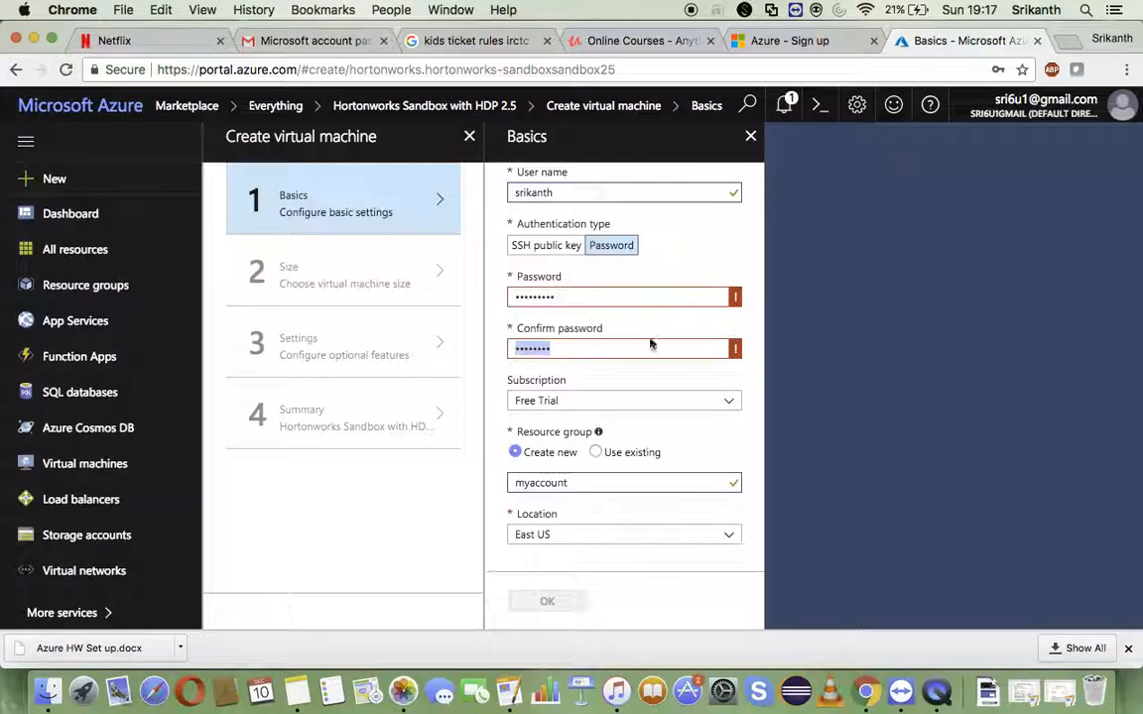
{"action": "type", "text": "**"}
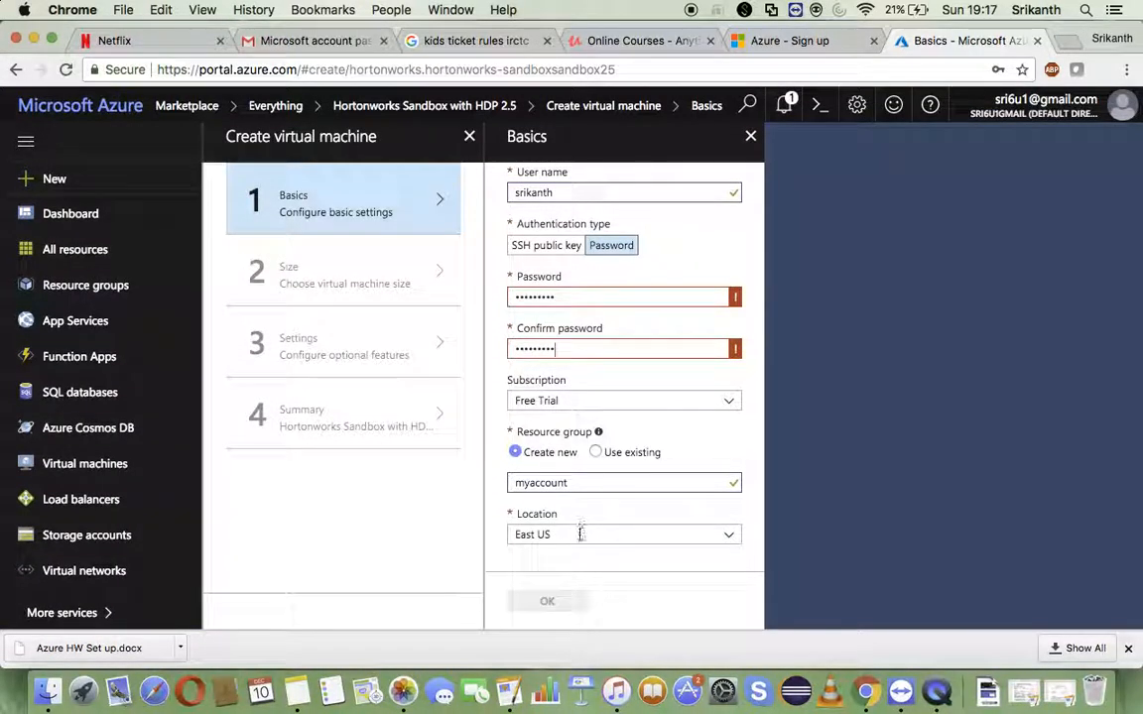
- Check the password length requirement, enter a compliant account password with matching confirmation, and submit the basic settings
{"action": "scroll", "coordinate": [674, 277], "scroll_direction": "up", "scroll_amount": 2}
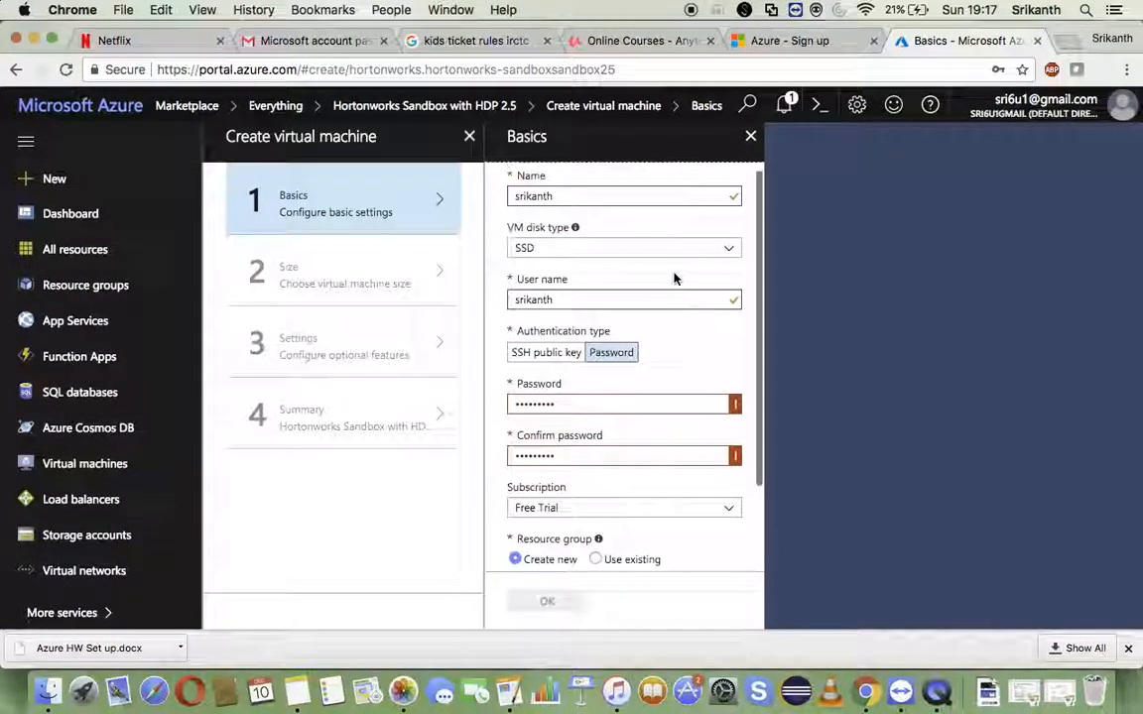
{"action": "scroll", "coordinate": [675, 276], "scroll_direction": "down", "scroll_amount": 2}
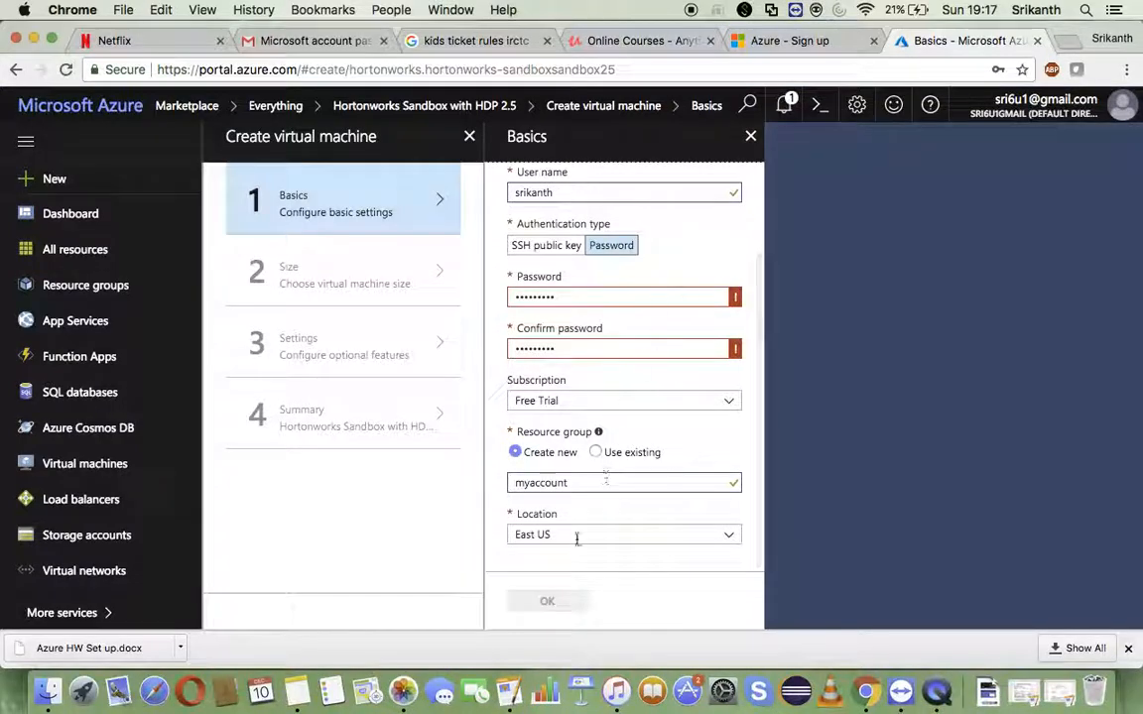
{"action": "mouse_move", "coordinate": [736, 355]}
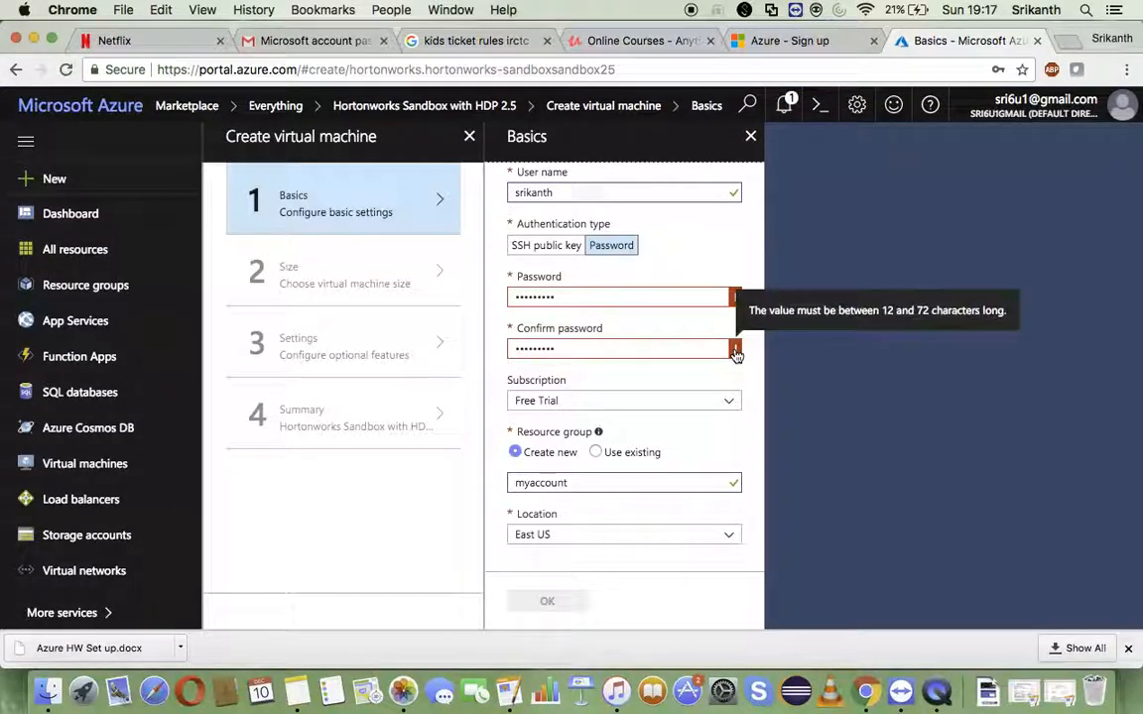
{"action": "double_click", "coordinate": [667, 354]}
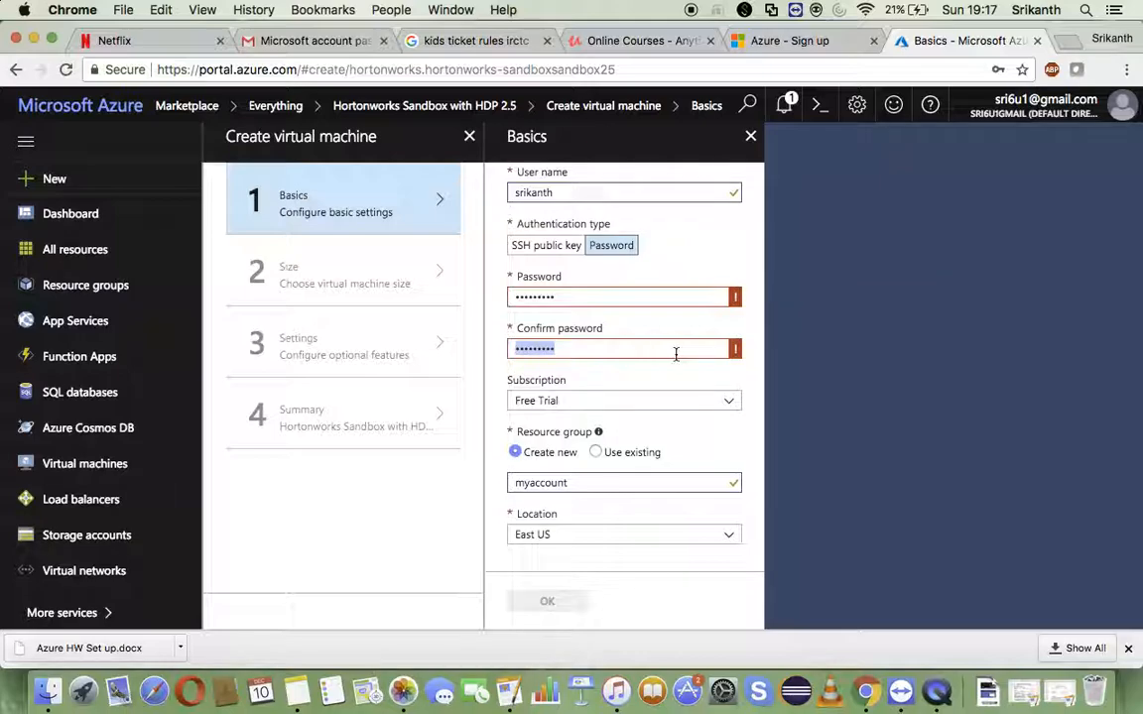
{"action": "double_click", "coordinate": [607, 298]}
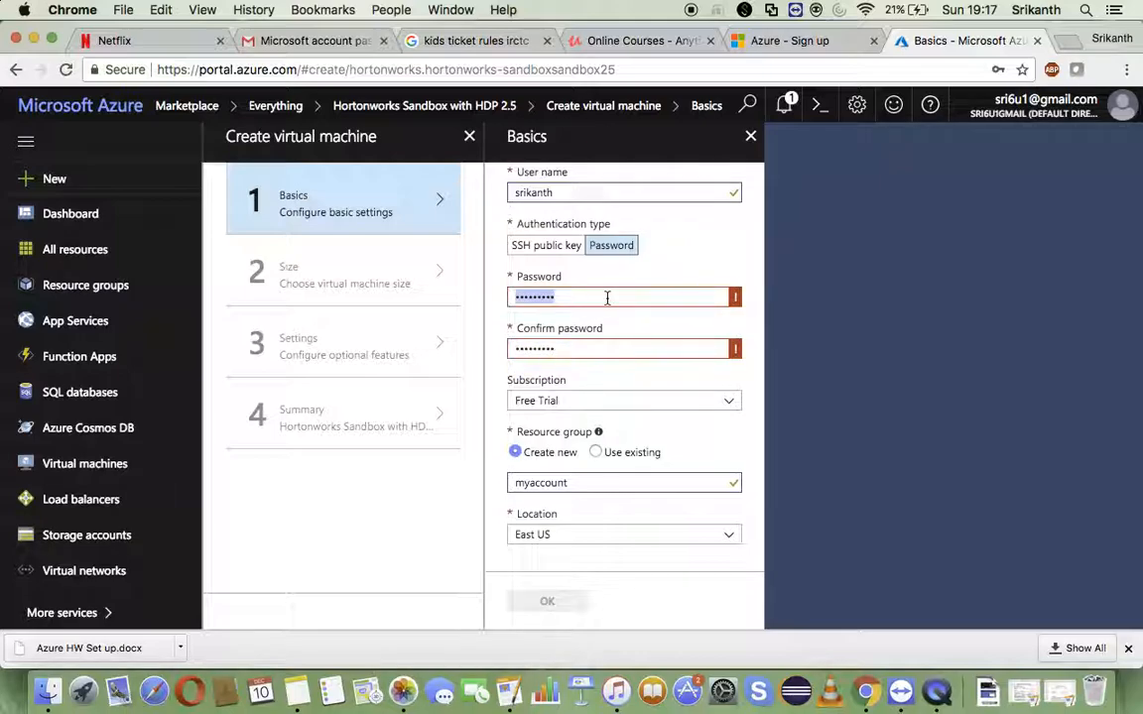
{"action": "type", "text": "srik•••••••"}
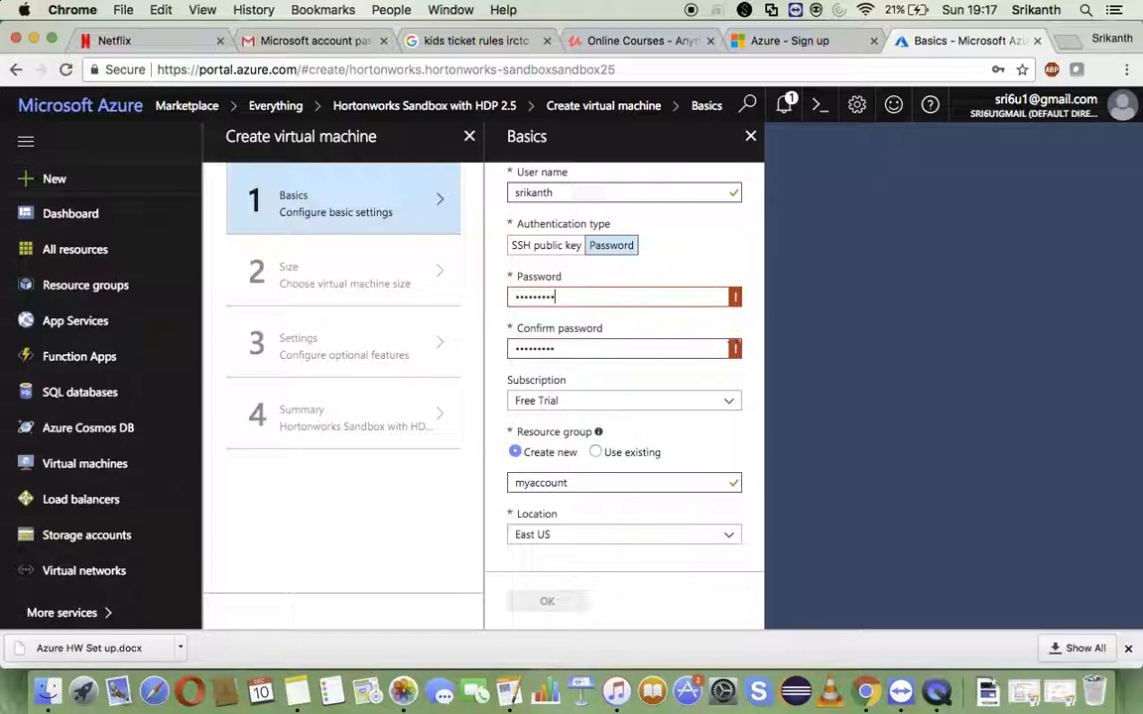
{"action": "key", "text": "Tab"}
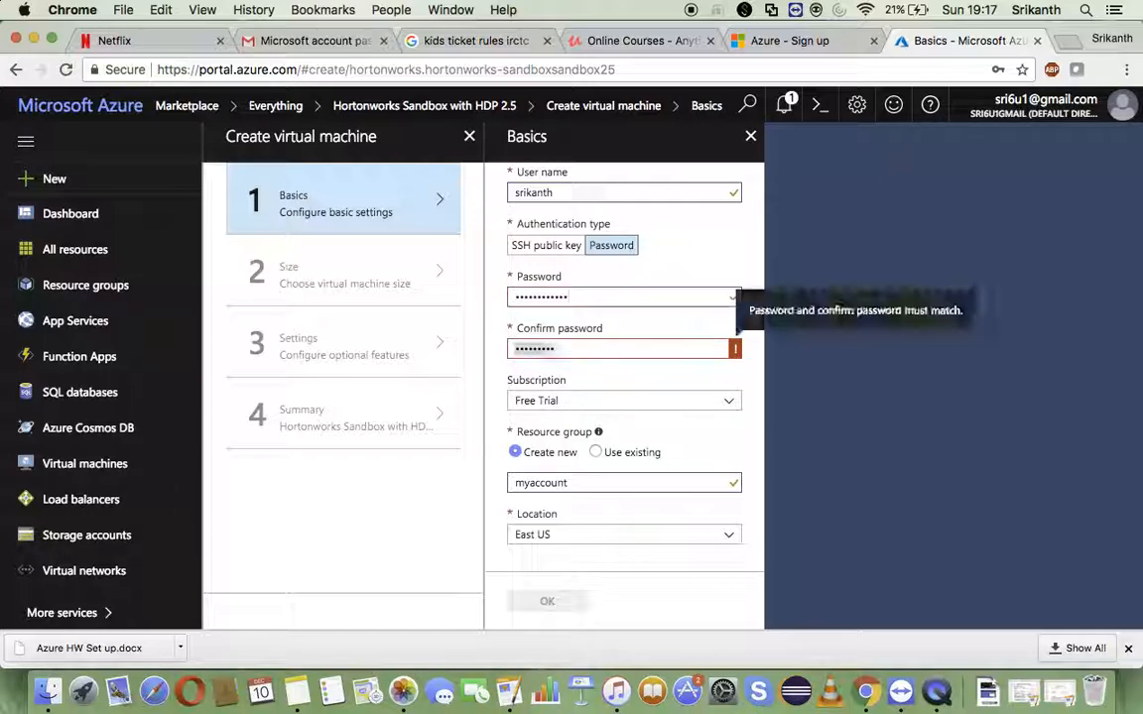
{"action": "type", "text": "••••"}
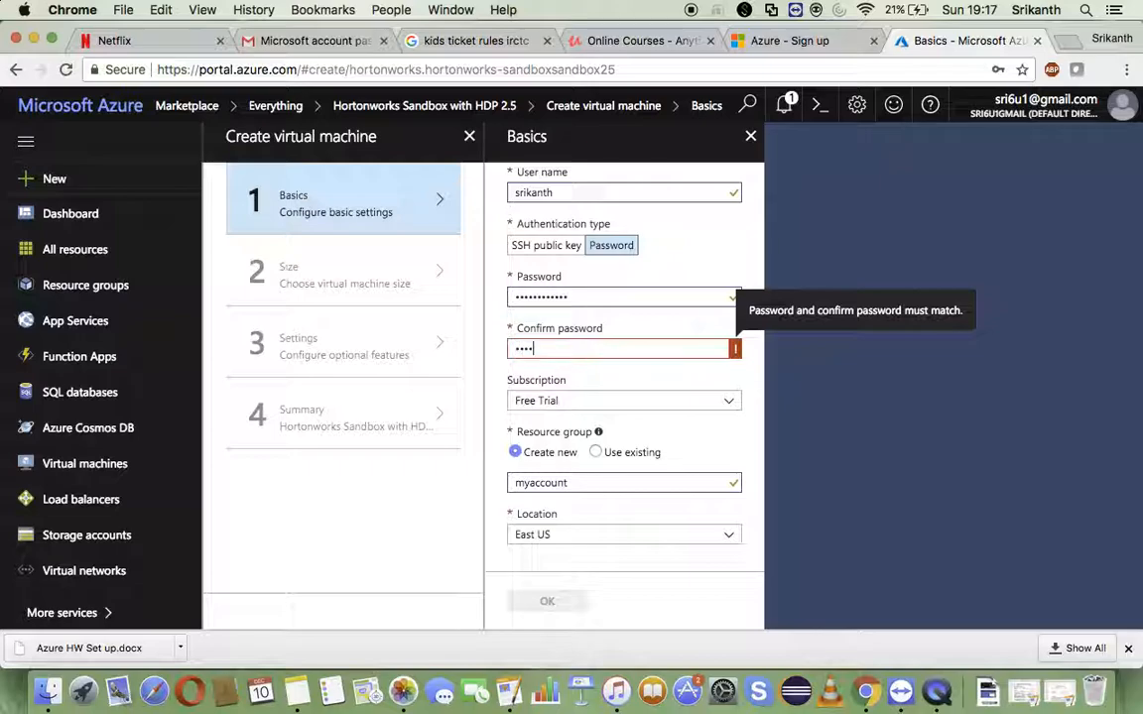
{"action": "type", "text": "•"}
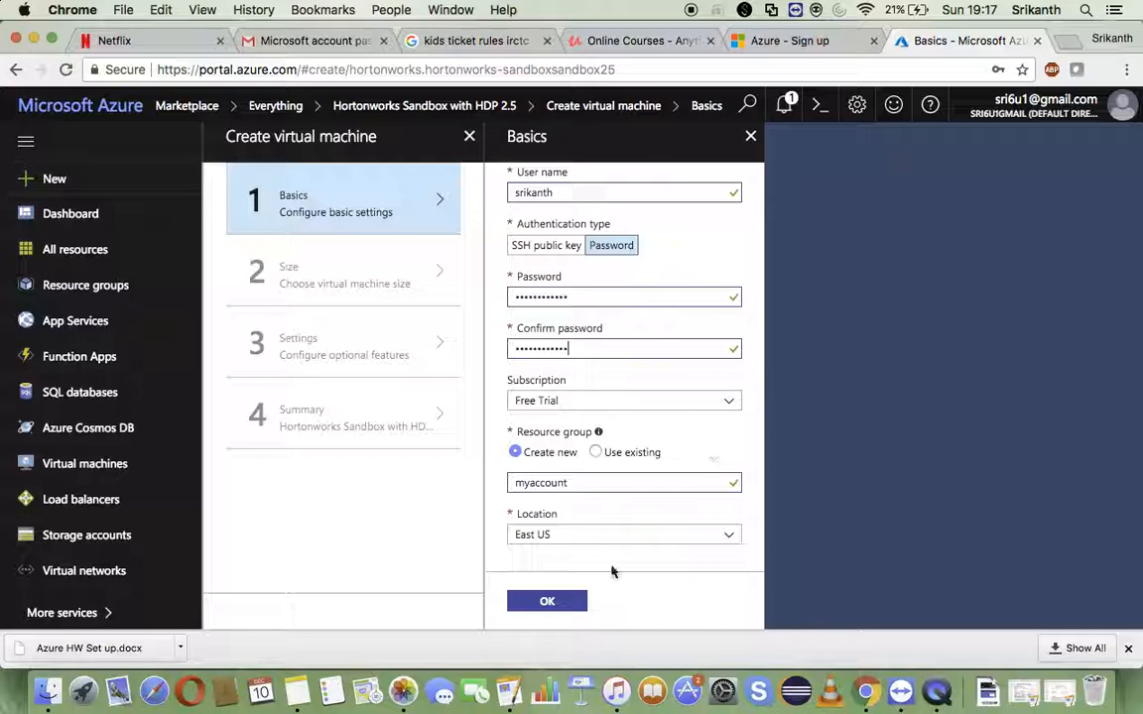
{"action": "left_click", "coordinate": [571, 602]}
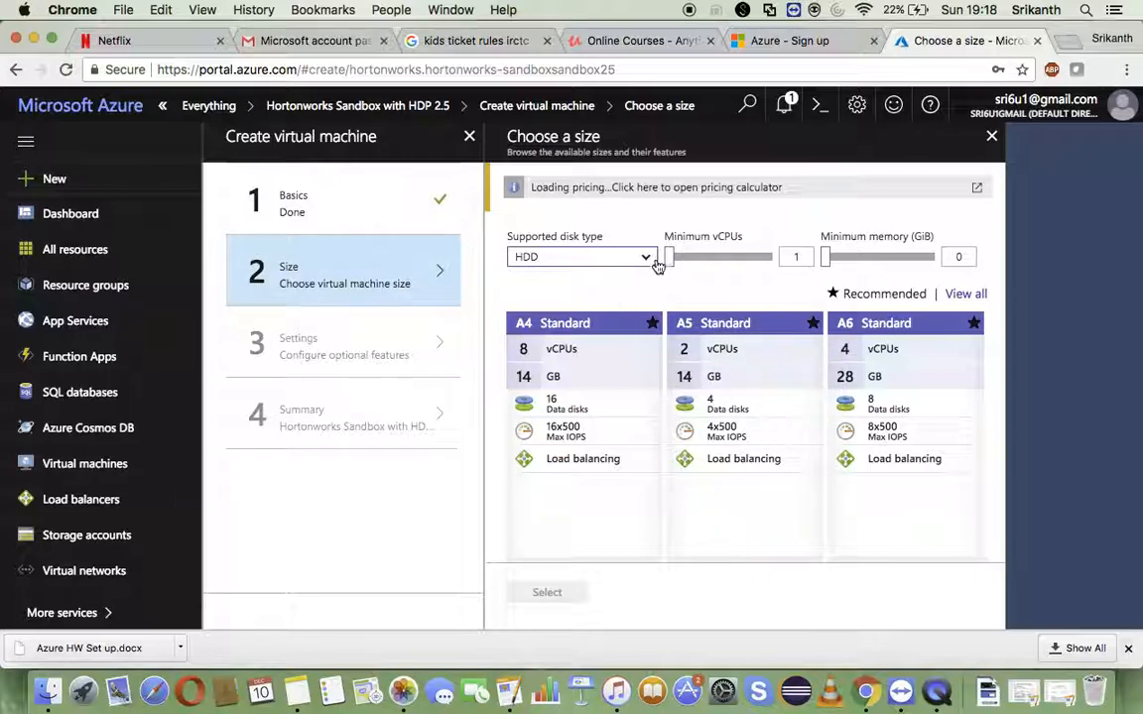
- Decline saving the password in the browser and select the A5 Standard size for the virtual machine
{"action": "left_click", "coordinate": [654, 261]}
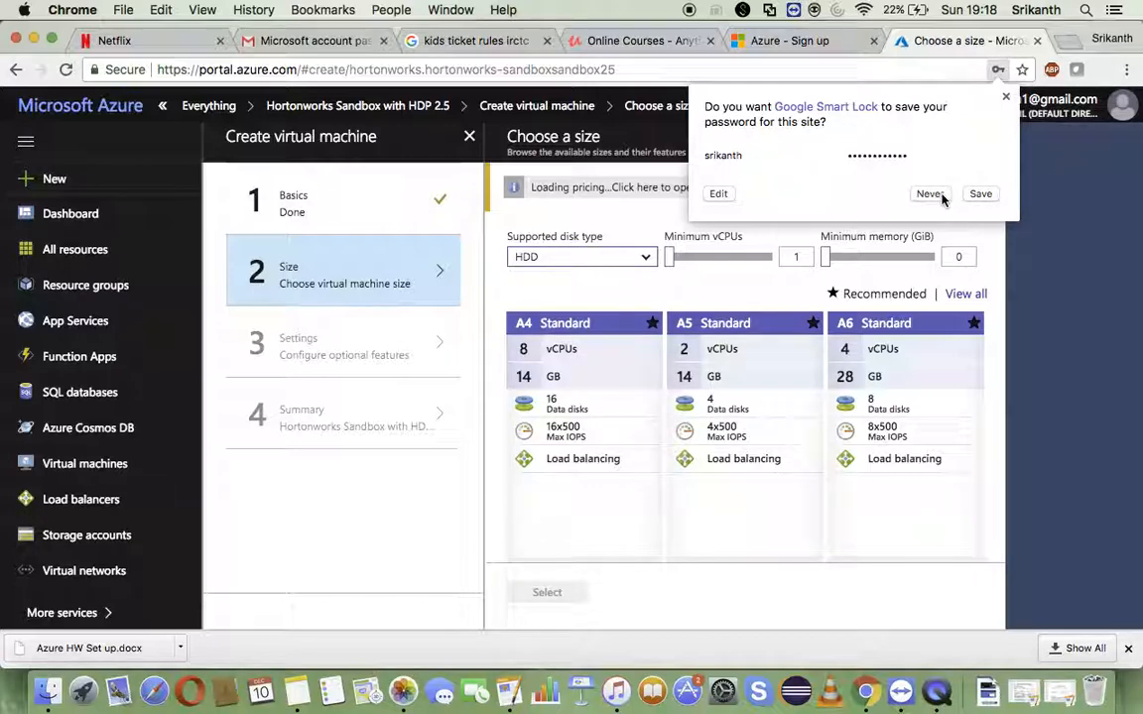
{"action": "left_click", "coordinate": [930, 195]}
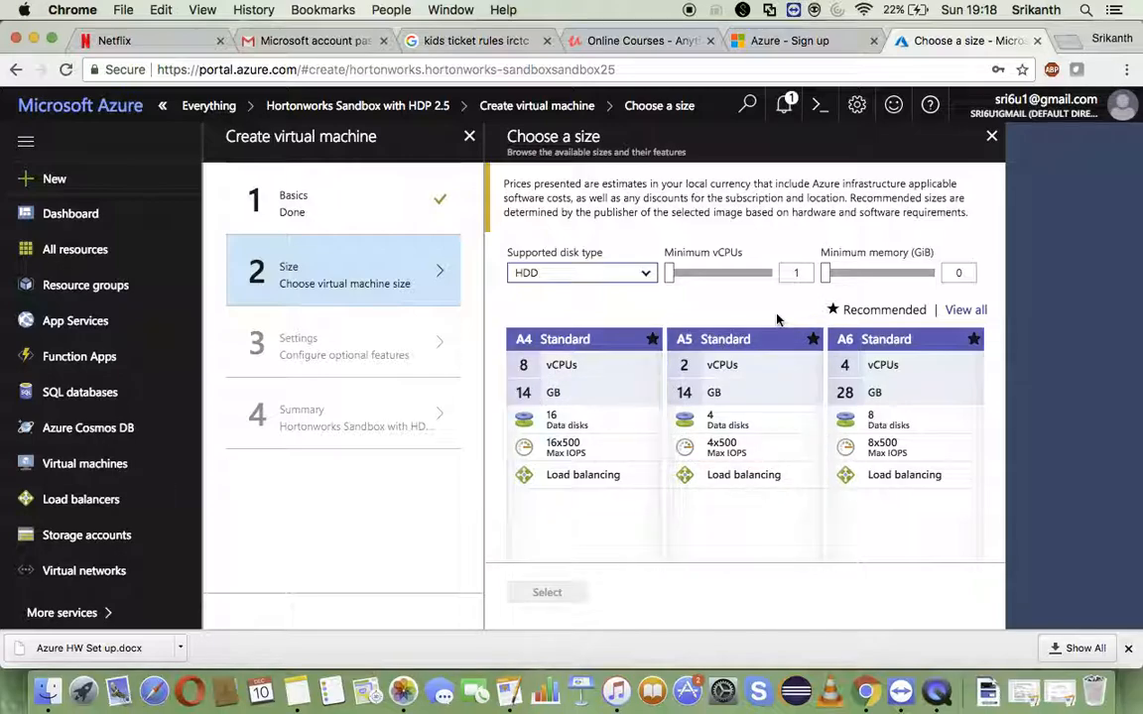
{"action": "left_click", "coordinate": [745, 342]}
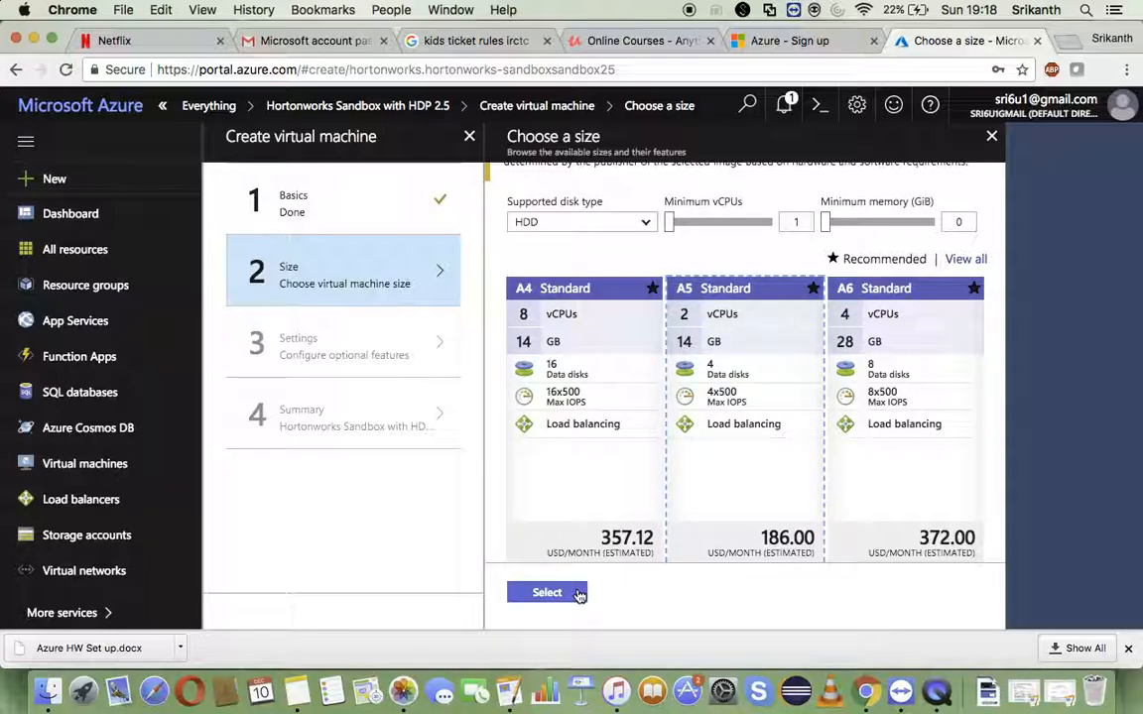
{"action": "left_click", "coordinate": [579, 594]}
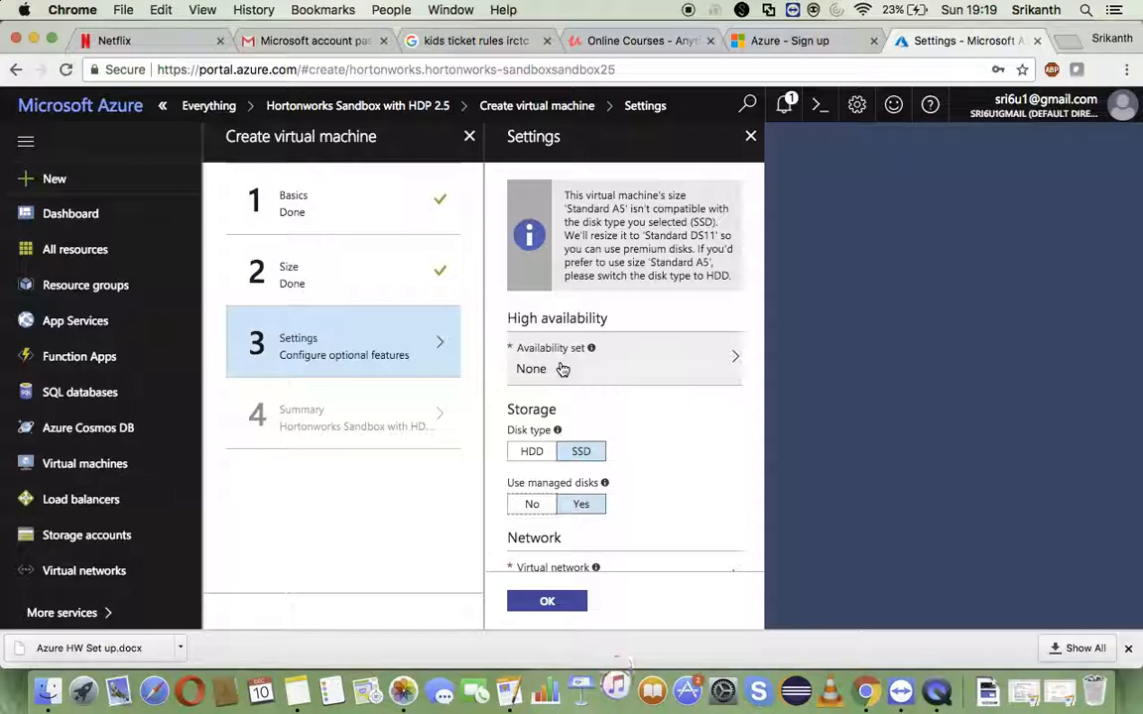
- Review the disk type notice and the availability, storage, network, extensions, auto-shutdown and monitoring settings
{"action": "left_click", "coordinate": [562, 369]}
{"action": "scroll", "coordinate": [562, 369], "scroll_direction": "down", "scroll_amount": 2}
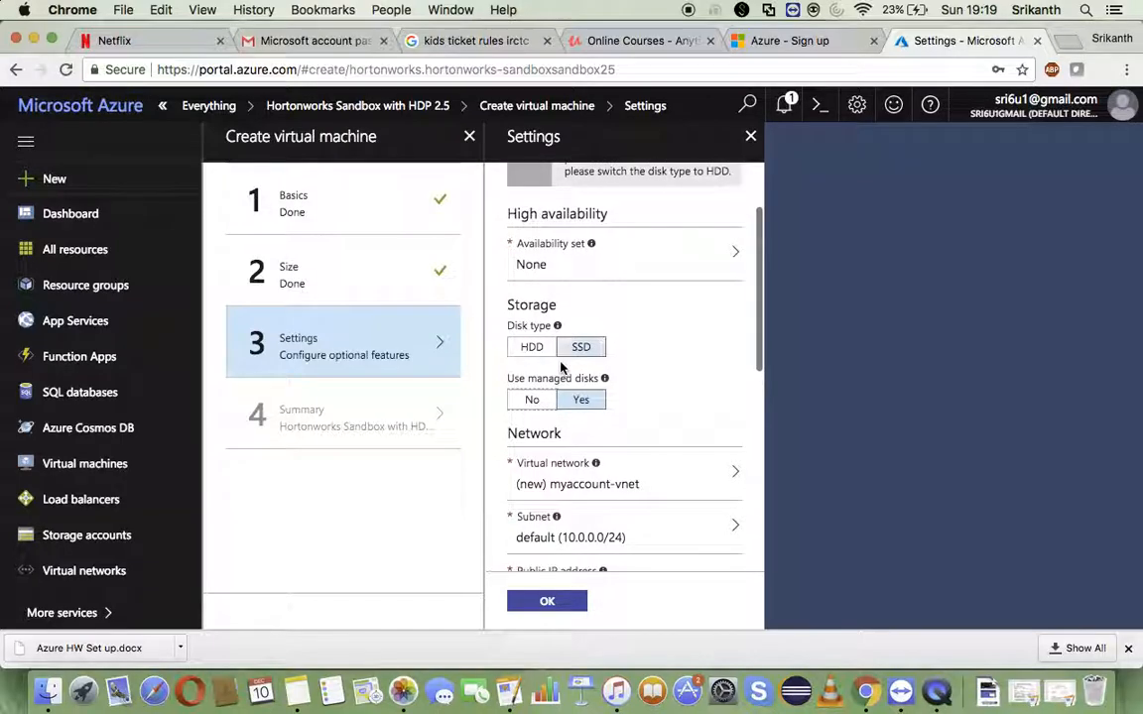
{"action": "scroll", "coordinate": [563, 367], "scroll_direction": "down", "scroll_amount": 5}
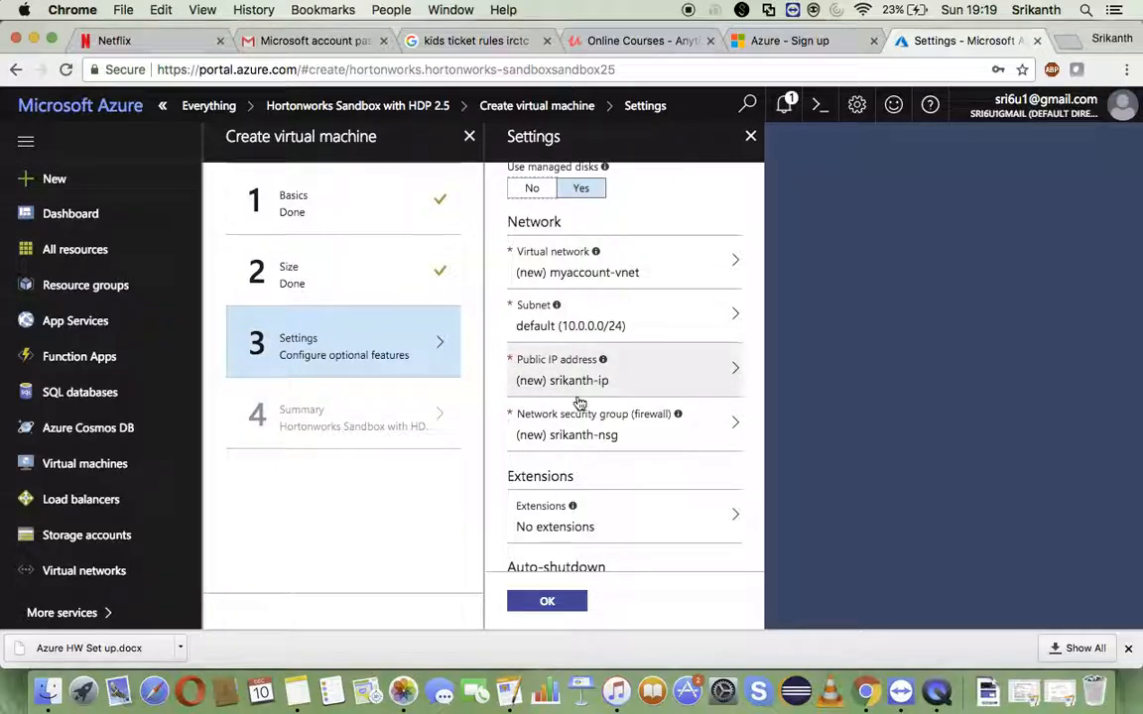
{"action": "scroll", "coordinate": [579, 402], "scroll_direction": "down", "scroll_amount": 1}
{"action": "scroll", "coordinate": [579, 402], "scroll_direction": "down", "scroll_amount": 3}
{"action": "scroll", "coordinate": [579, 402], "scroll_direction": "down", "scroll_amount": 3}
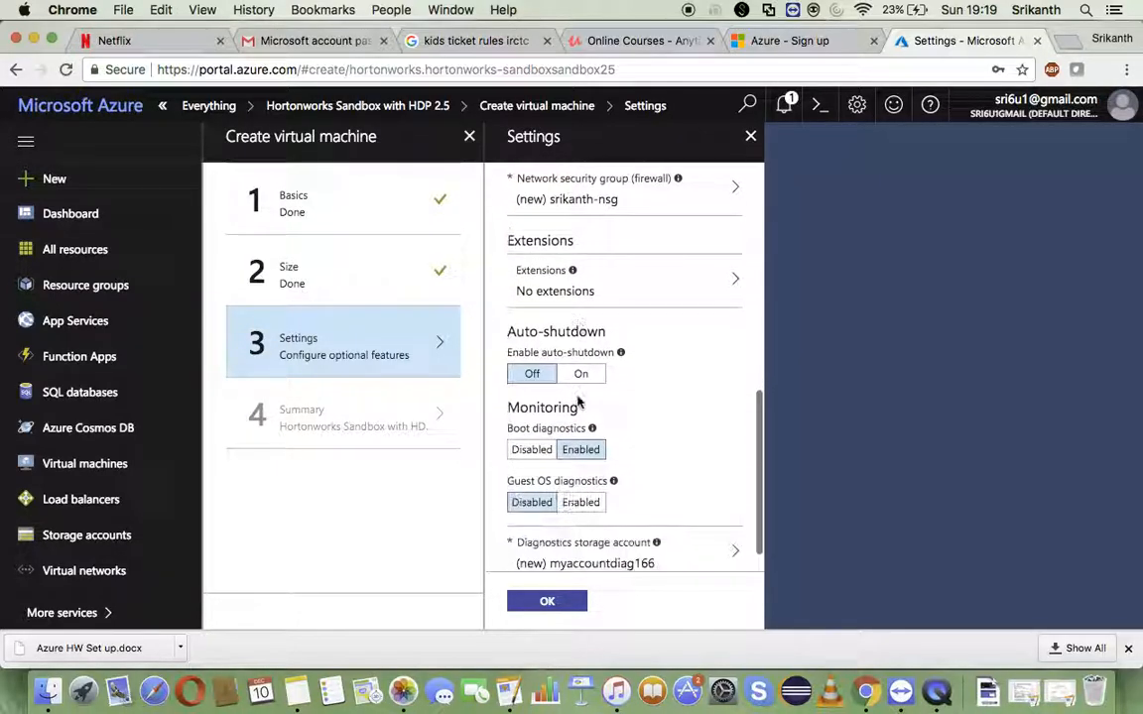
{"action": "scroll", "coordinate": [690, 374], "scroll_direction": "up", "scroll_amount": 8}
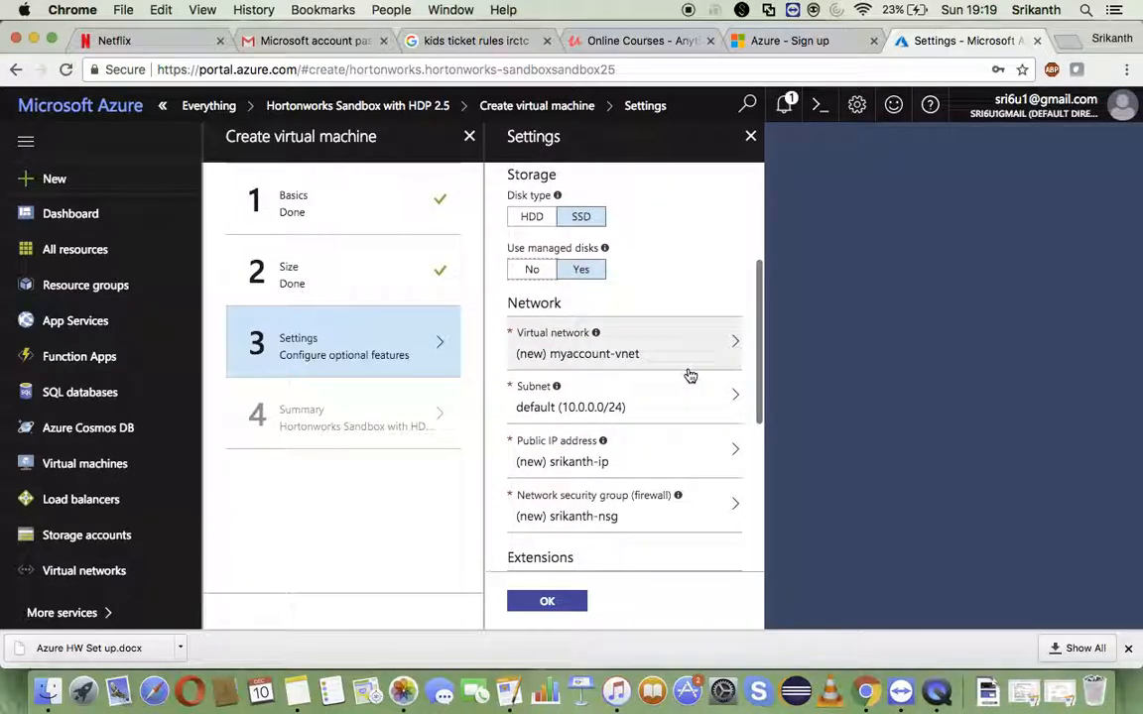
{"action": "scroll", "coordinate": [689, 375], "scroll_direction": "up", "scroll_amount": 5}
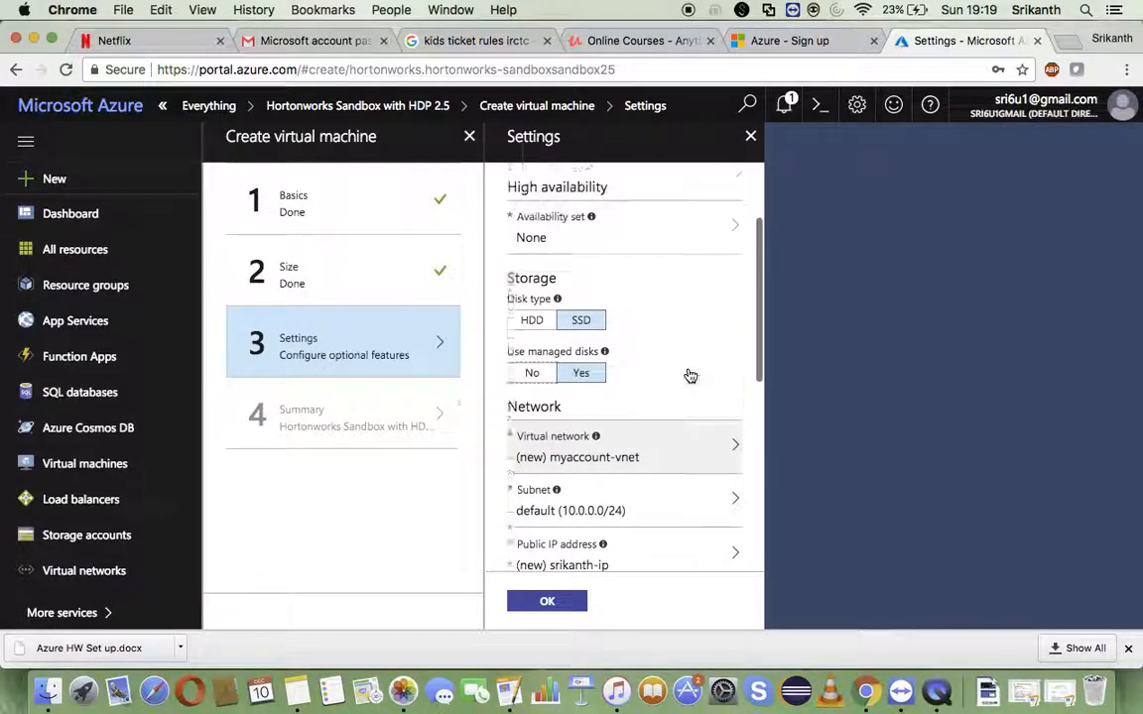
{"action": "scroll", "coordinate": [689, 375], "scroll_direction": "down", "scroll_amount": 1}
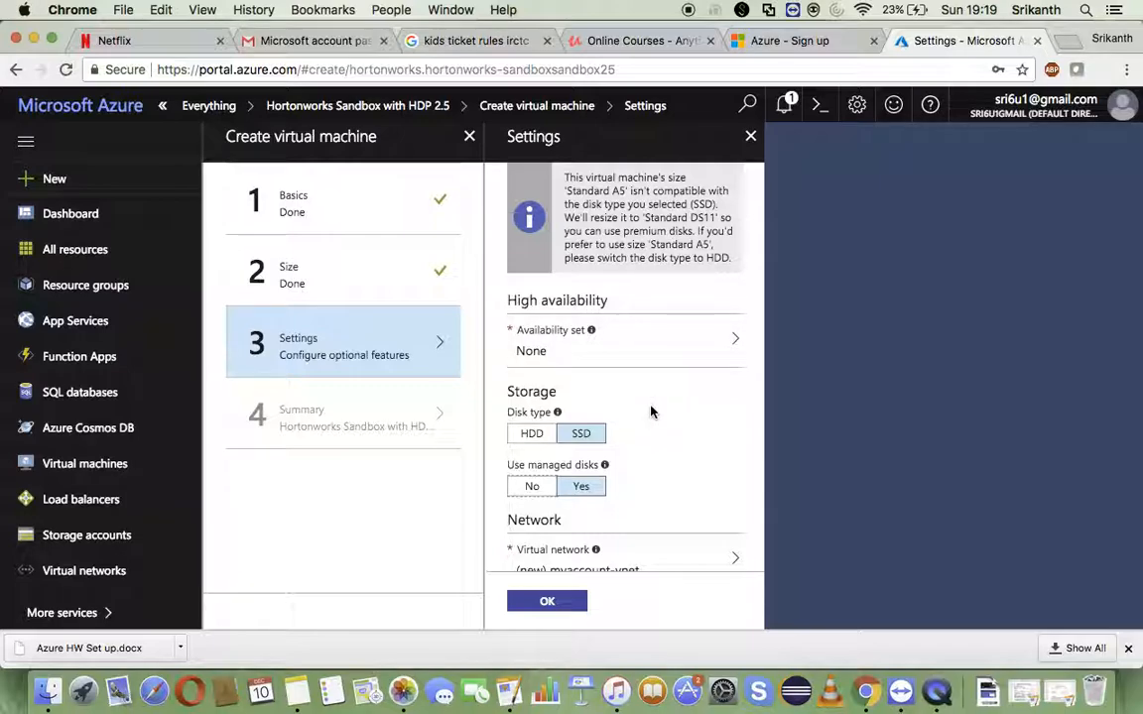
{"action": "scroll", "coordinate": [651, 412], "scroll_direction": "down", "scroll_amount": 1}
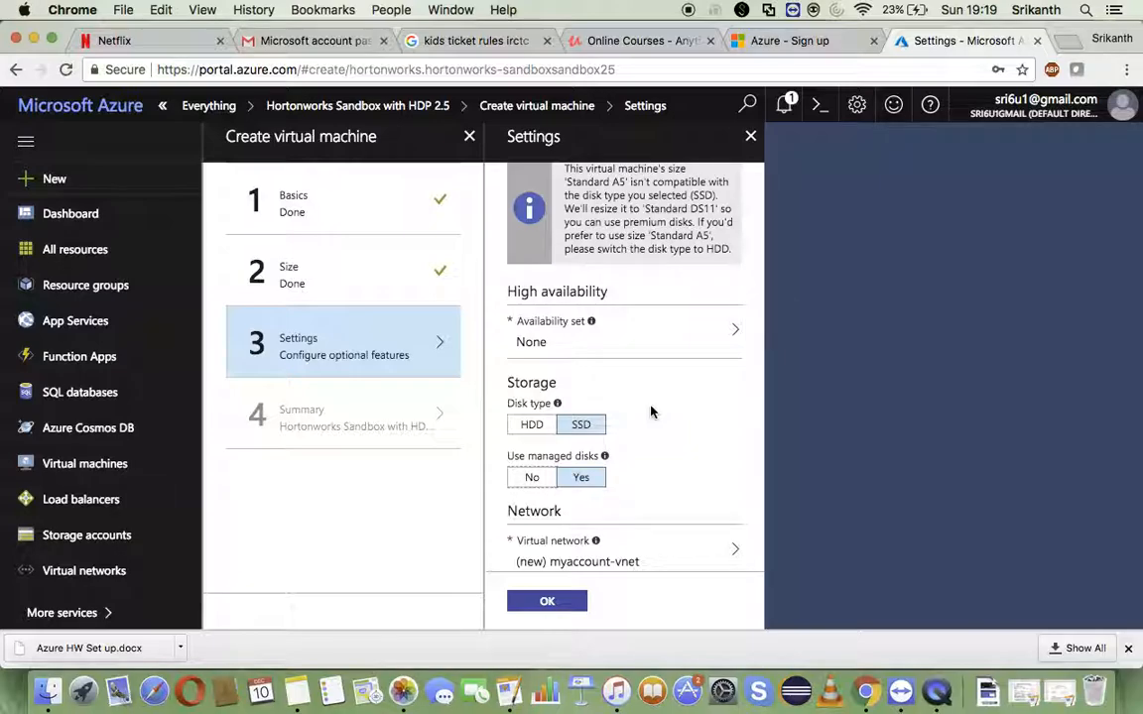
- Set the storage disk type to HDD and accept the optional settings
{"action": "left_click", "coordinate": [532, 424]}
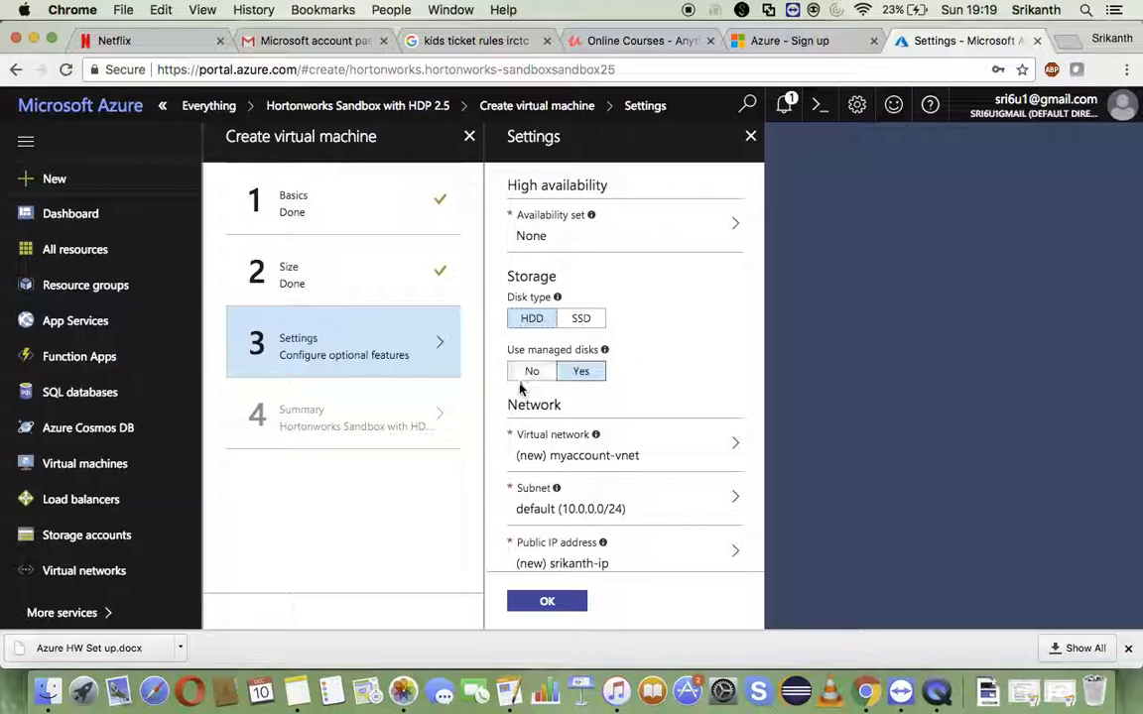
{"action": "scroll", "coordinate": [651, 382], "scroll_direction": "down", "scroll_amount": 8}
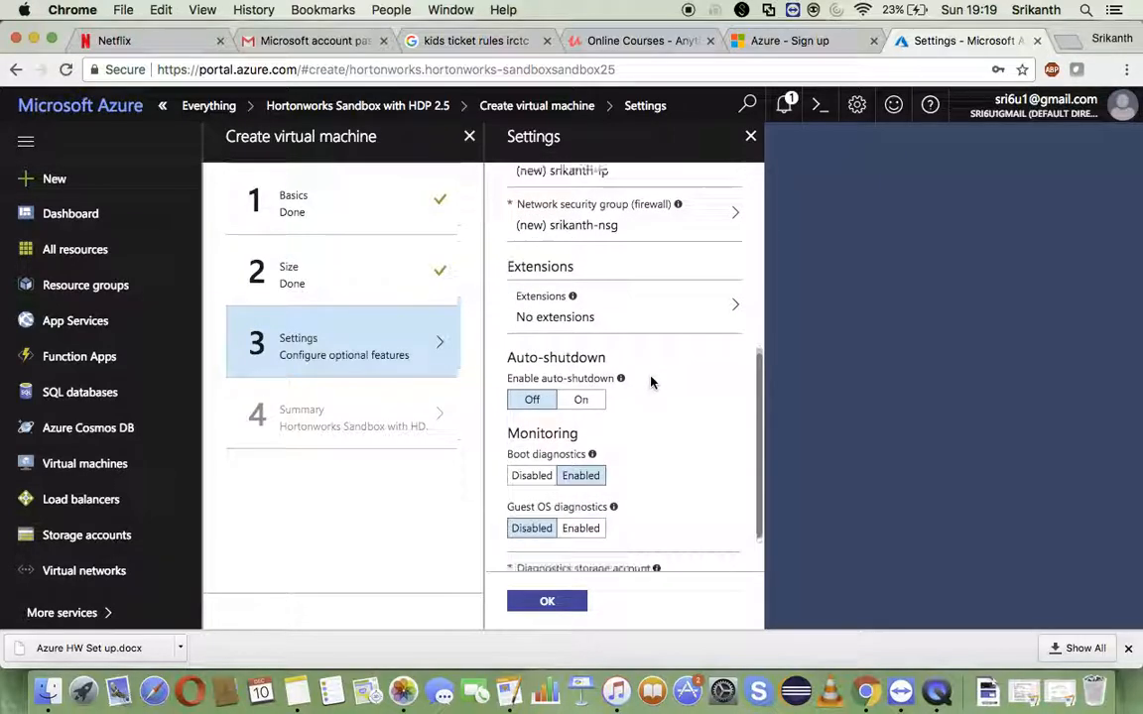
{"action": "left_click", "coordinate": [553, 607]}
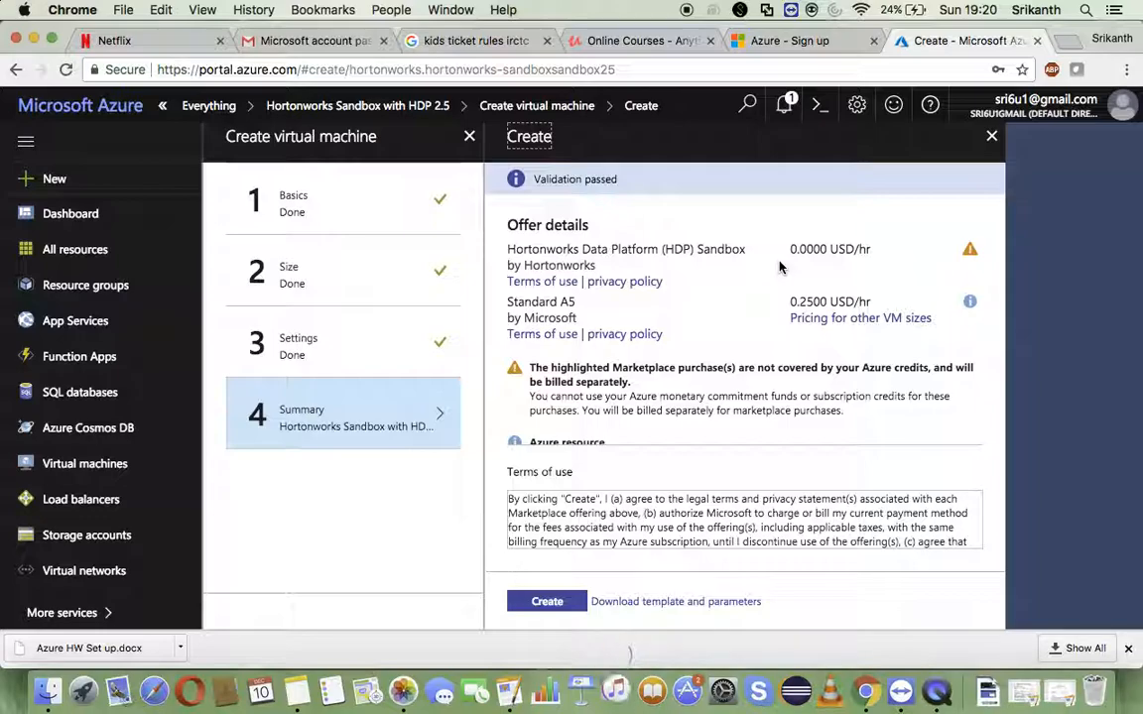
- Review the offer details and configuration summary, and create the virtual machine to start its deployment
{"action": "scroll", "coordinate": [779, 266], "scroll_direction": "down", "scroll_amount": 2}
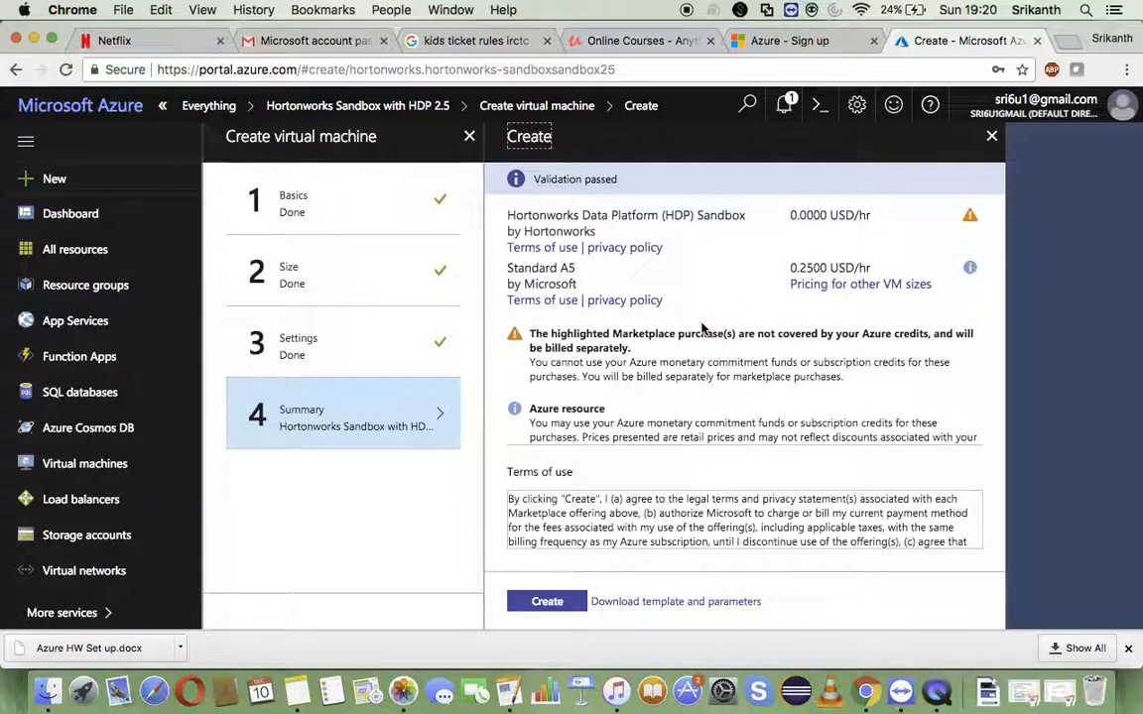
{"action": "scroll", "coordinate": [701, 327], "scroll_direction": "down", "scroll_amount": 5}
{"action": "scroll", "coordinate": [701, 327], "scroll_direction": "down", "scroll_amount": 6}
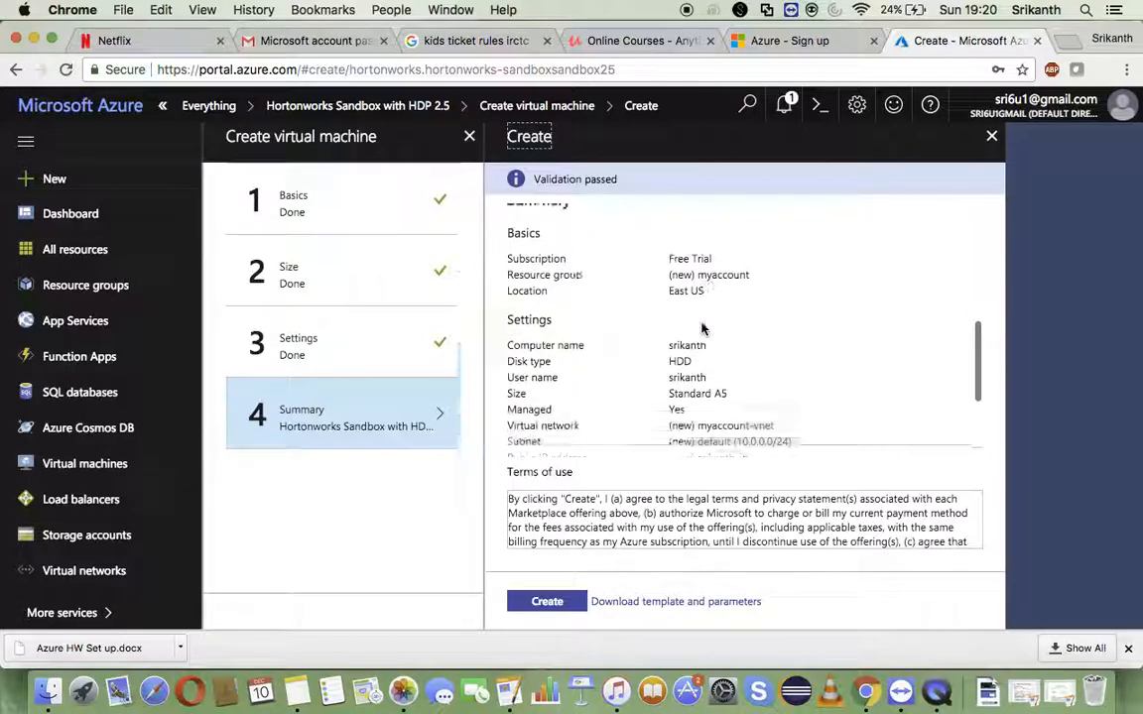
{"action": "left_click", "coordinate": [560, 602]}
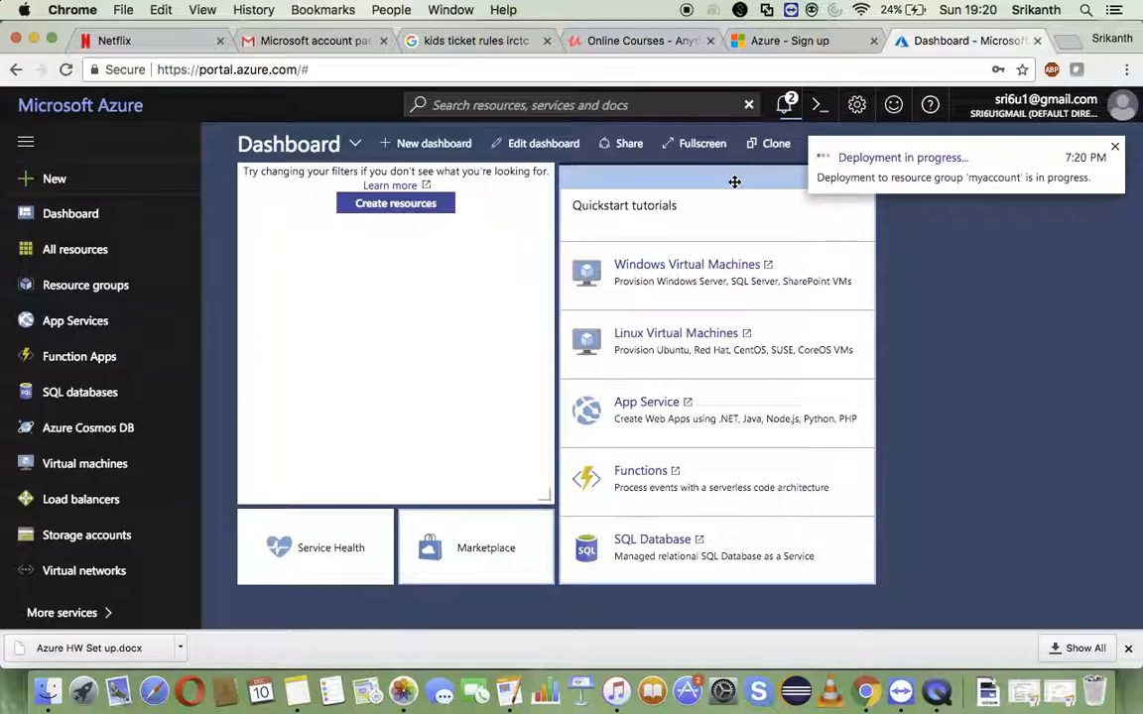
{"action": "left_click_drag", "start_coordinate": [734, 181], "coordinate": [906, 174]}
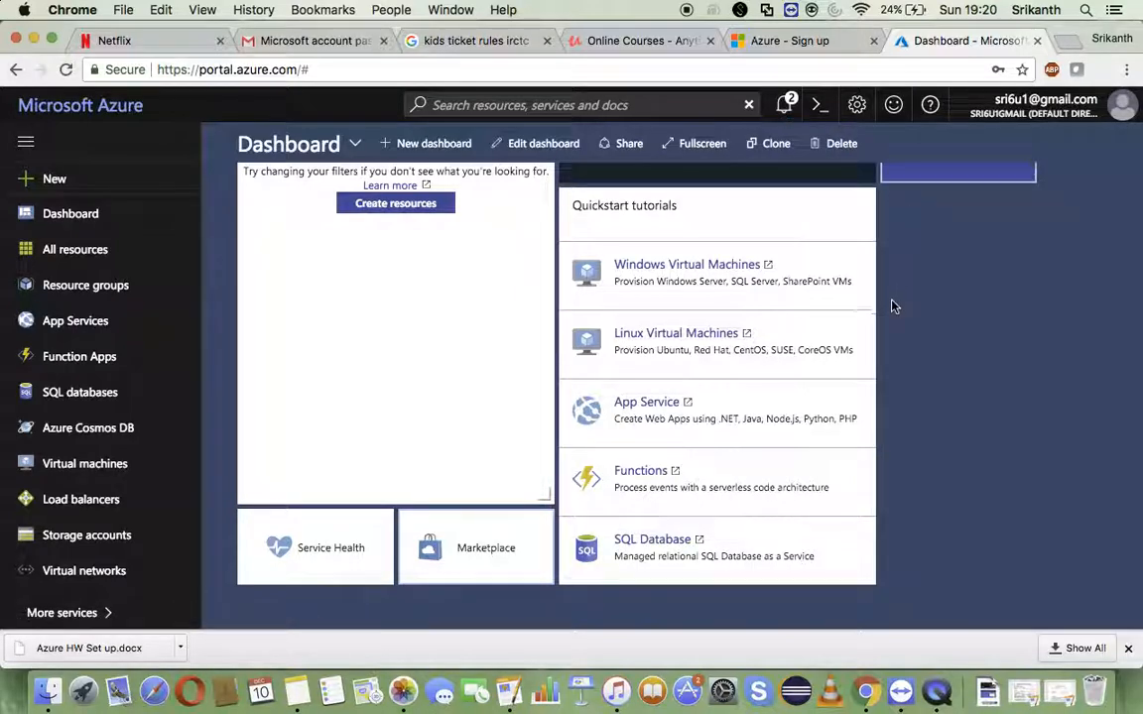